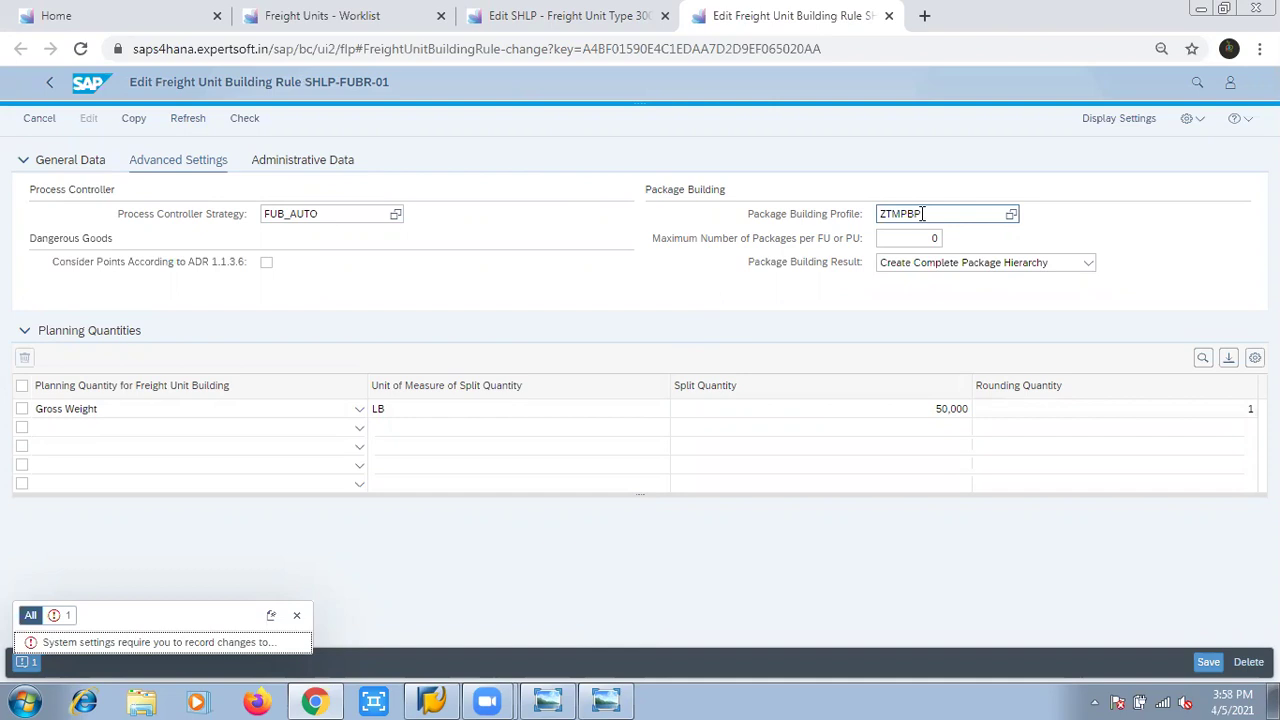
Return to the open SHLP freight unit and examine the package and product hierarchy in its items.
{"action": "left_click", "coordinate": [617, 33]}
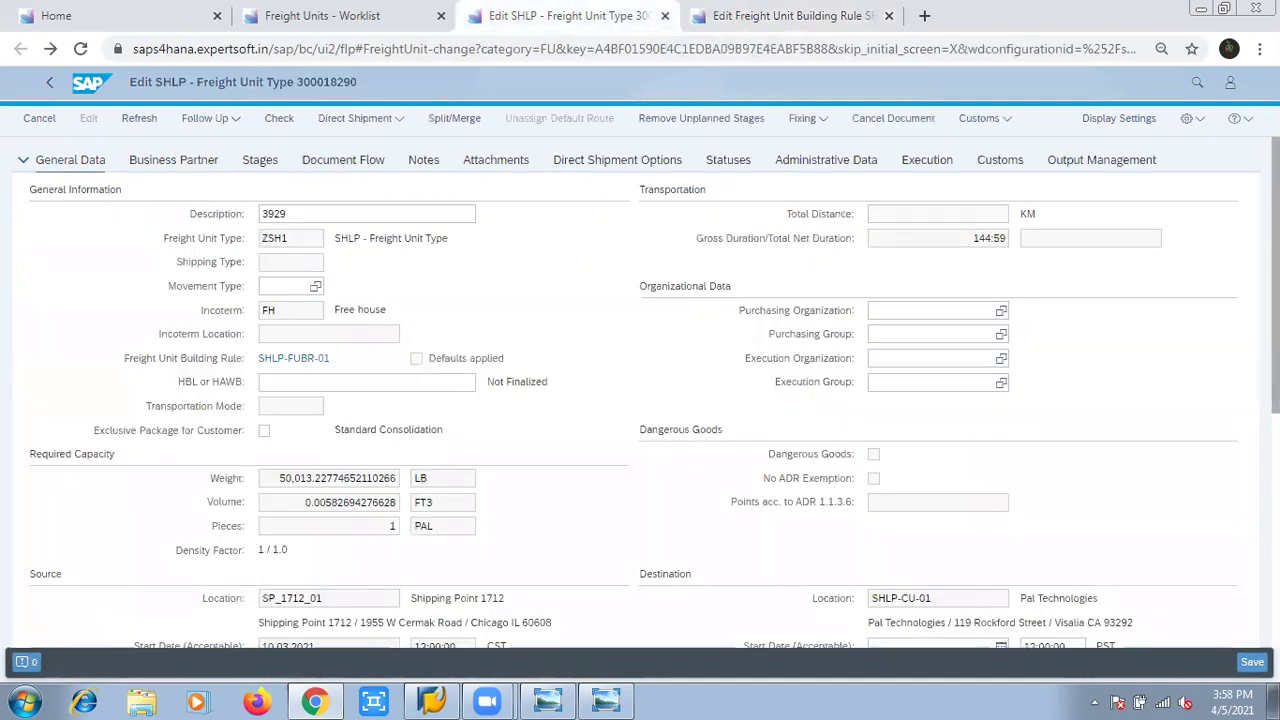
{"action": "scroll", "coordinate": [1275, 300], "scroll_direction": "down", "scroll_amount": 5}
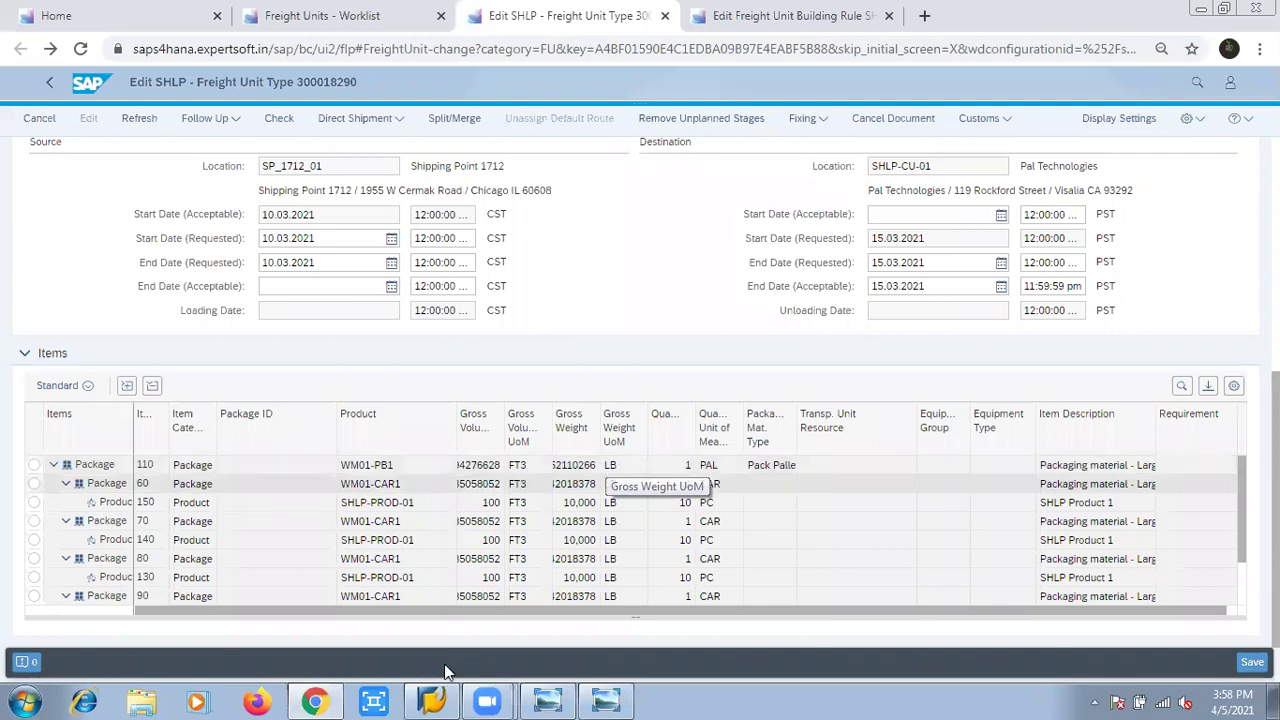
Switch to SAP Logon and log on to the 1909 system, client 300, with the user name and account password.
{"action": "left_click", "coordinate": [430, 700]}
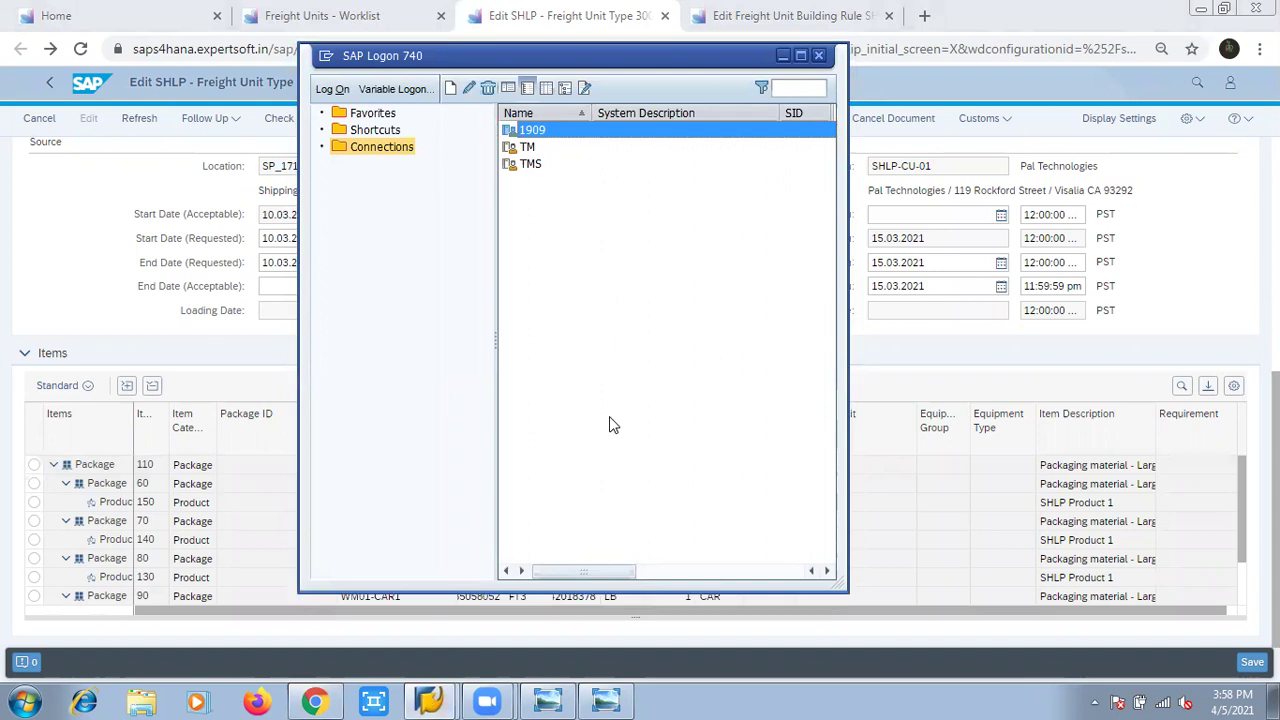
{"action": "key", "text": "Return"}
{"action": "left_click", "coordinate": [156, 149]}
{"action": "type", "text": "3"}
{"action": "left_click", "coordinate": [176, 188]}
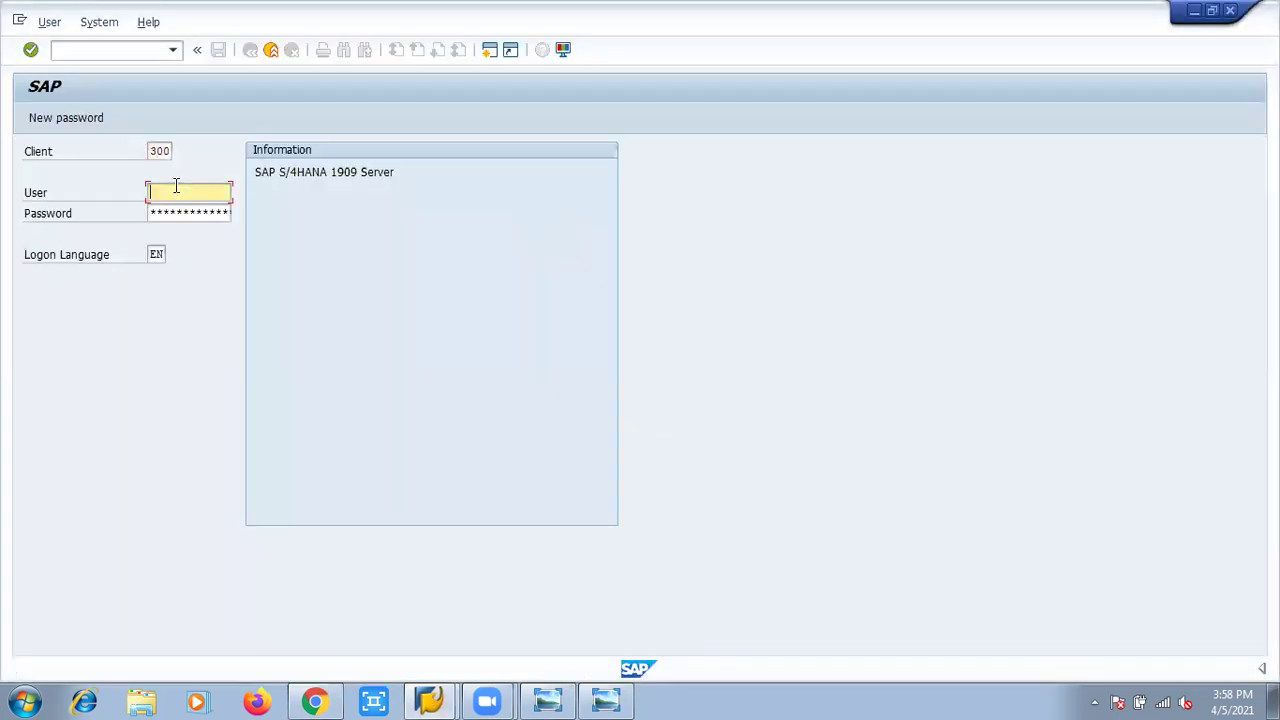
{"action": "type", "text": "s4"}
{"action": "left_click", "coordinate": [178, 207]}
{"action": "key", "text": "Return"}
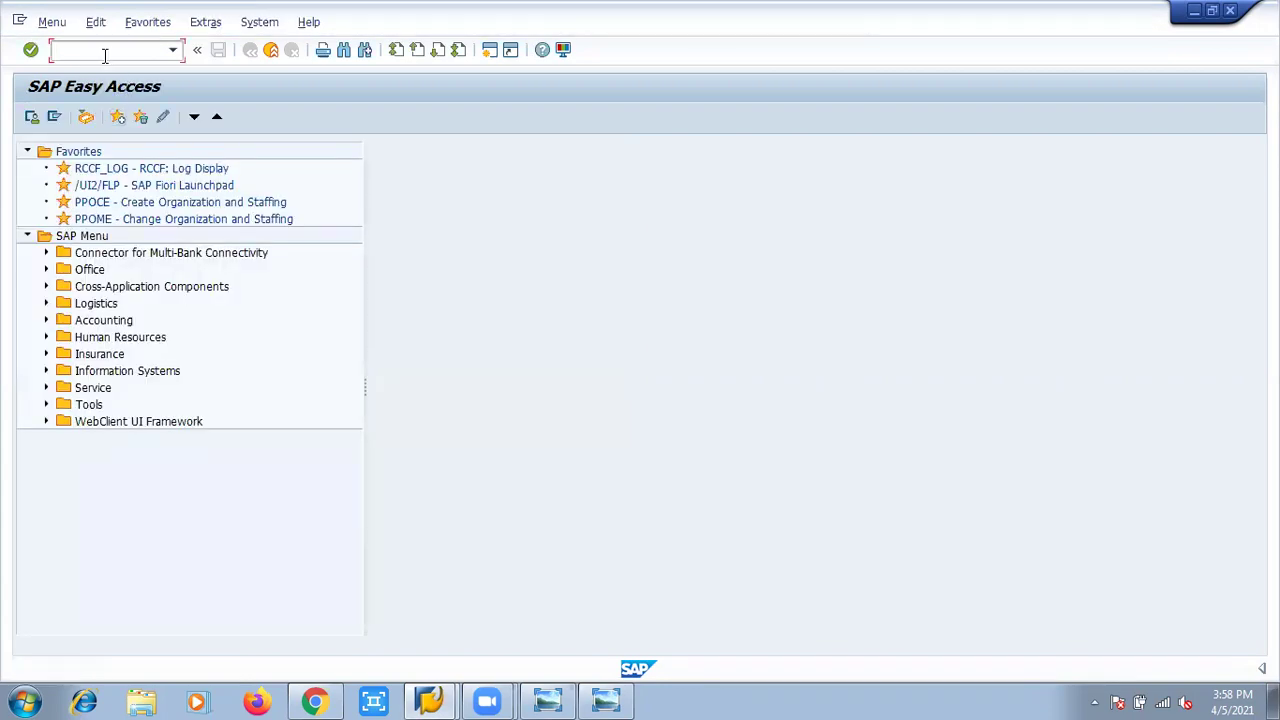
Start transaction MM03 and open material SHLP-PROD-01 for display.
{"action": "type", "text": "mm03"}
{"action": "key", "text": "Return"}
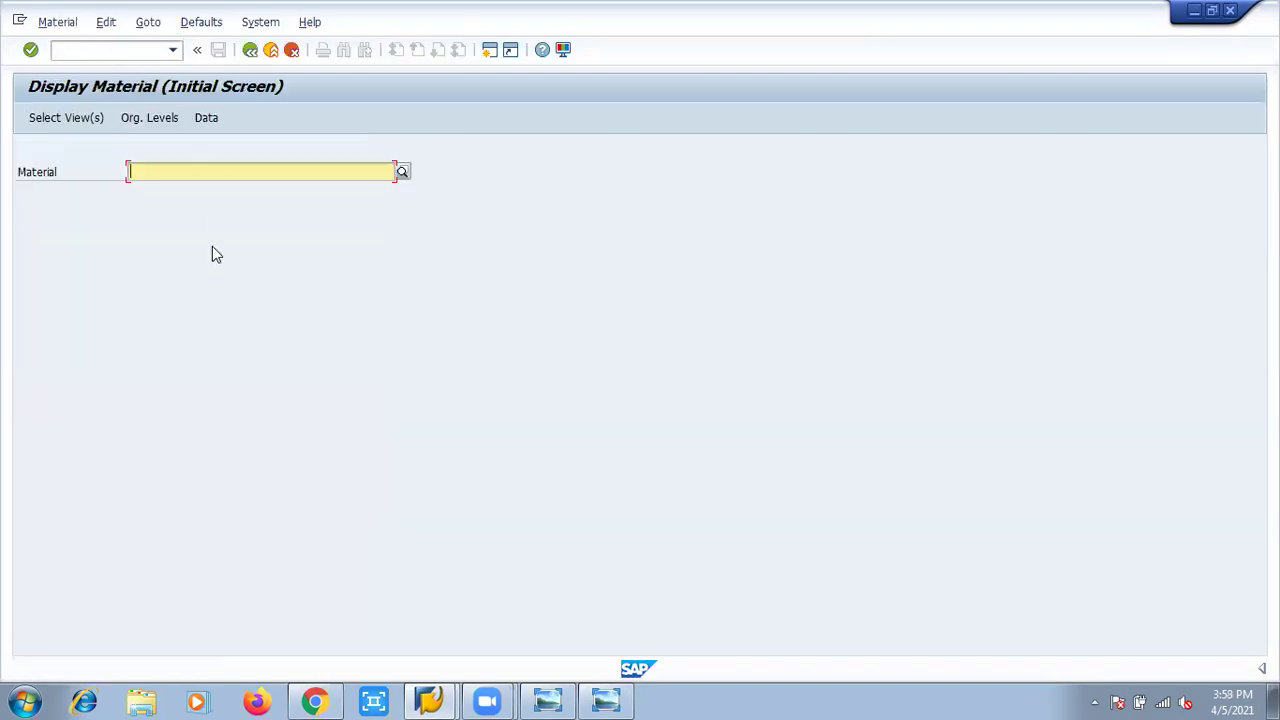
{"action": "type", "text": "SHLP"}
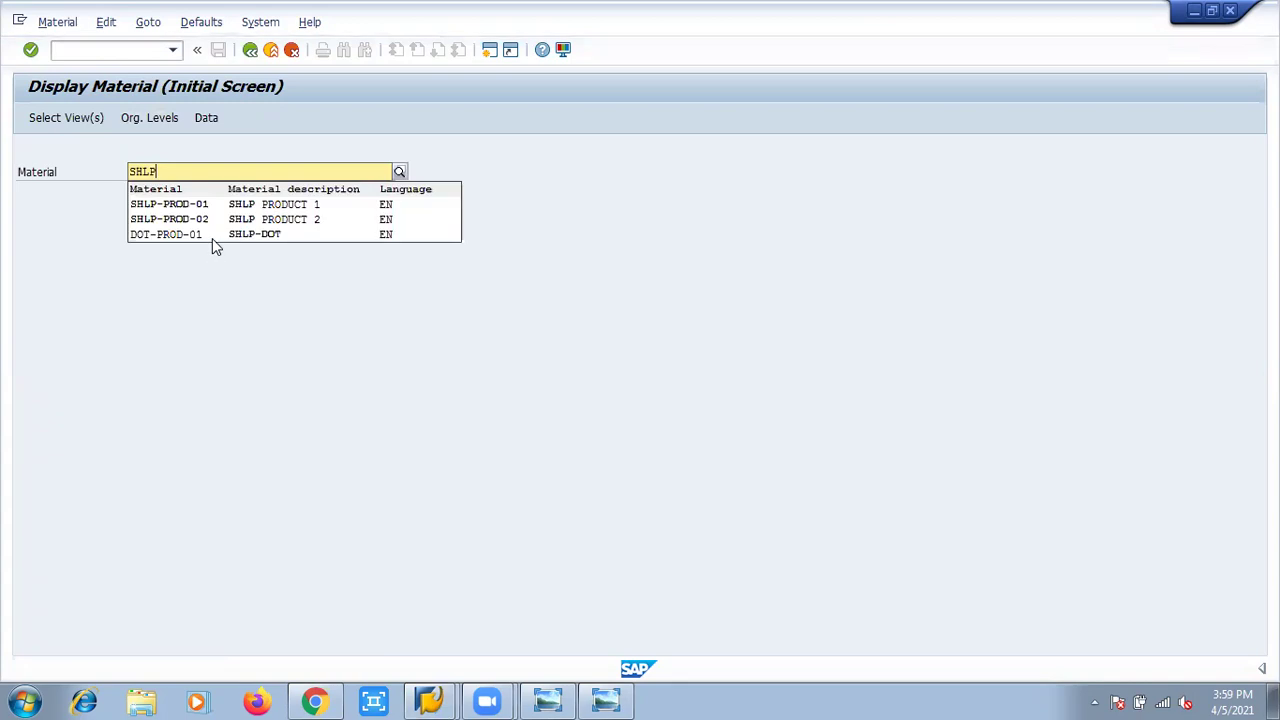
{"action": "left_click", "coordinate": [212, 205]}
{"action": "key", "text": "Return"}
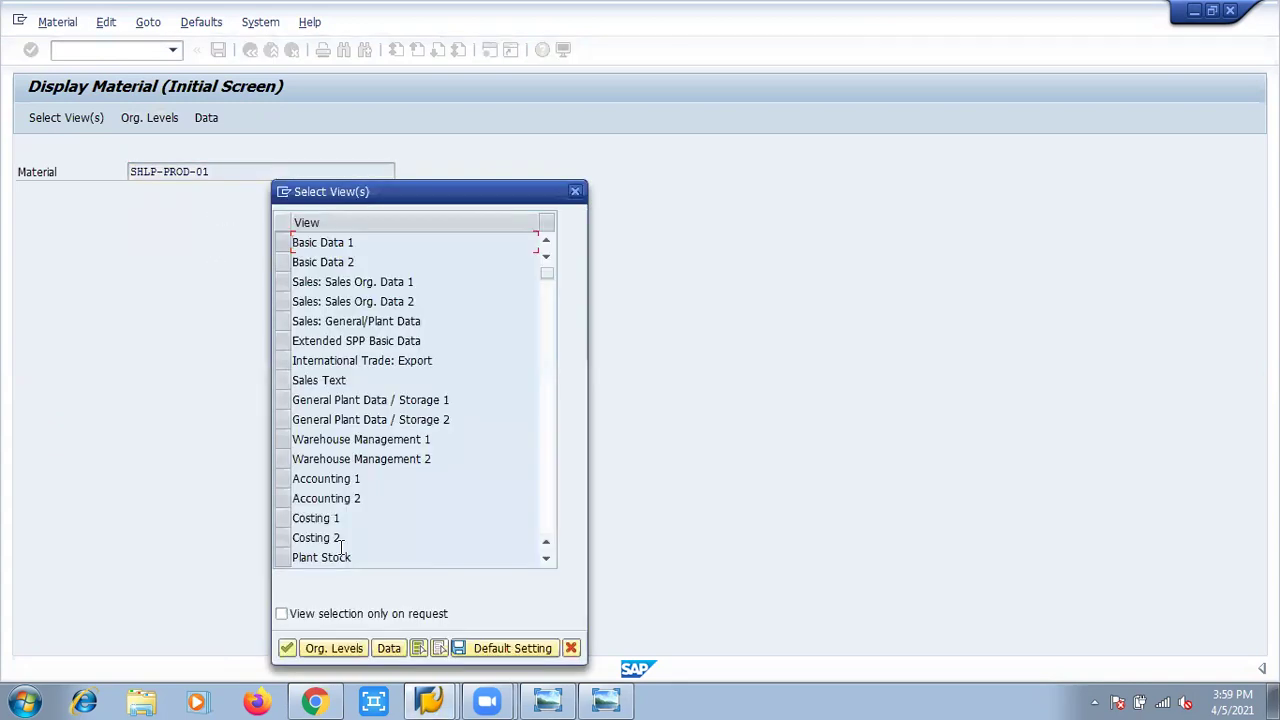
Display all views of the material for plant 1712, sales organization 1710 and distribution channel US.
{"action": "left_click", "coordinate": [419, 648]}
{"action": "left_click", "coordinate": [286, 648]}
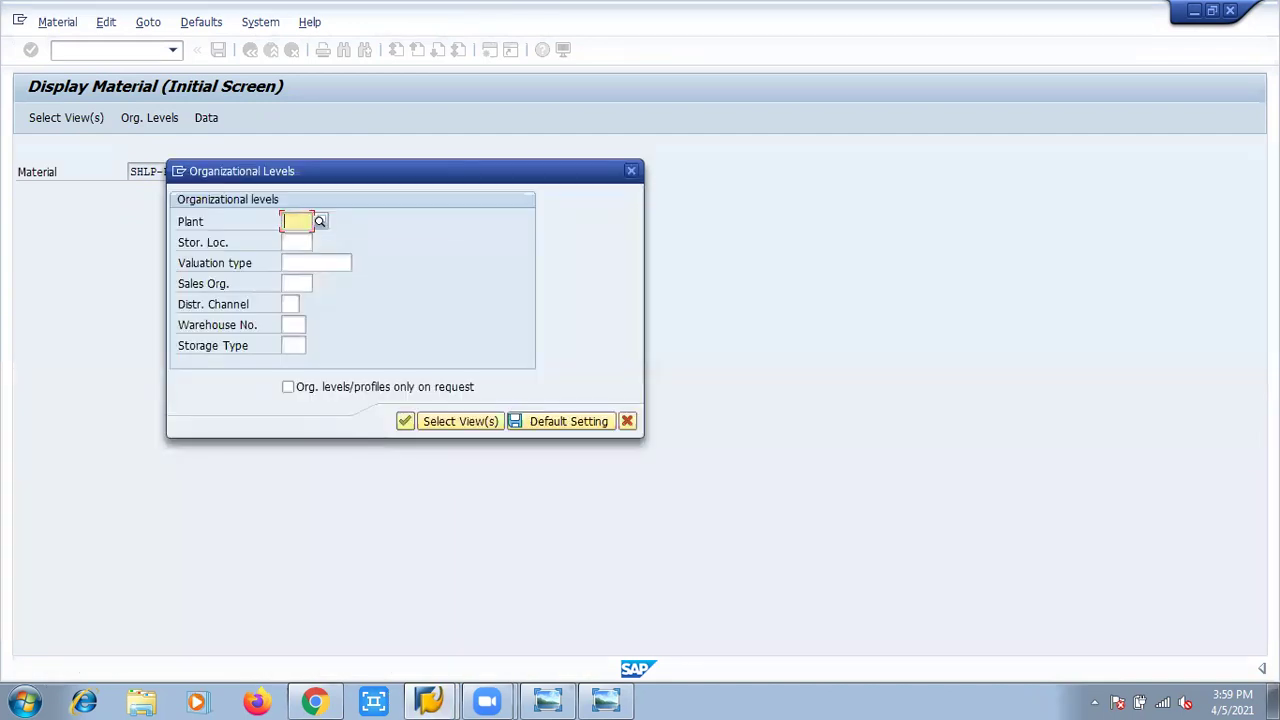
{"action": "type", "text": "1712"}
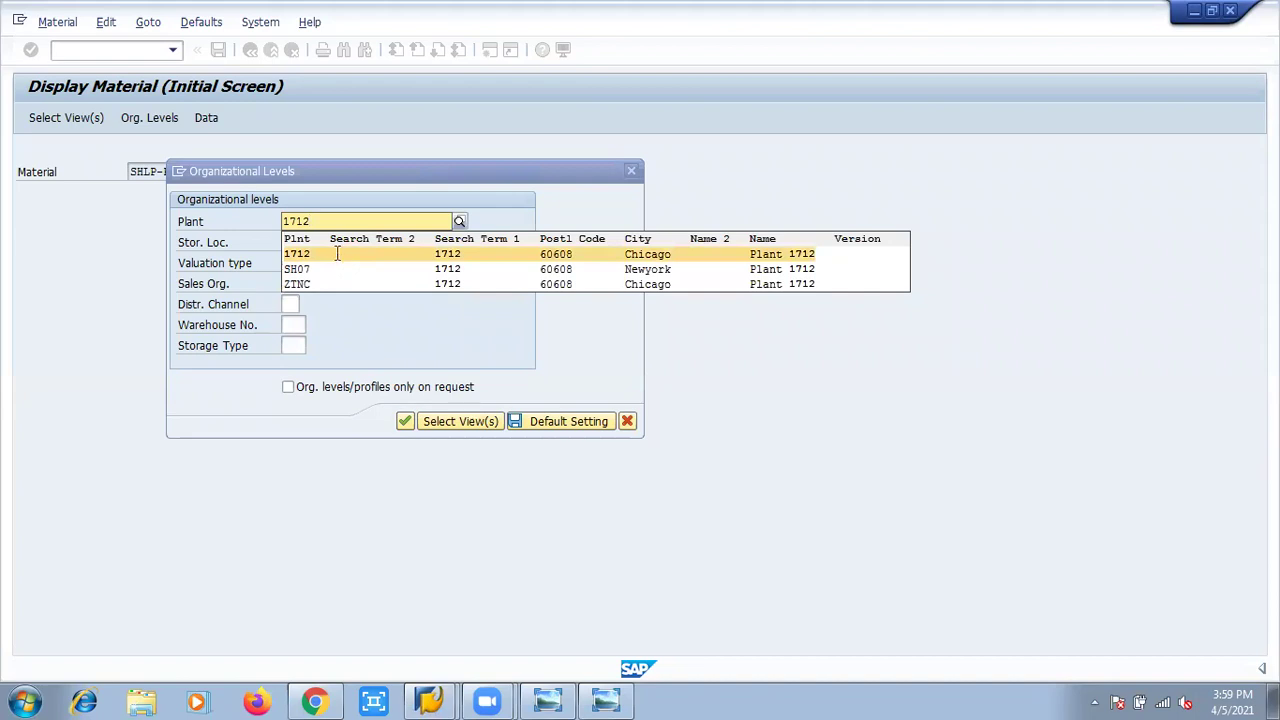
{"action": "left_click", "coordinate": [334, 253]}
{"action": "left_click", "coordinate": [294, 283]}
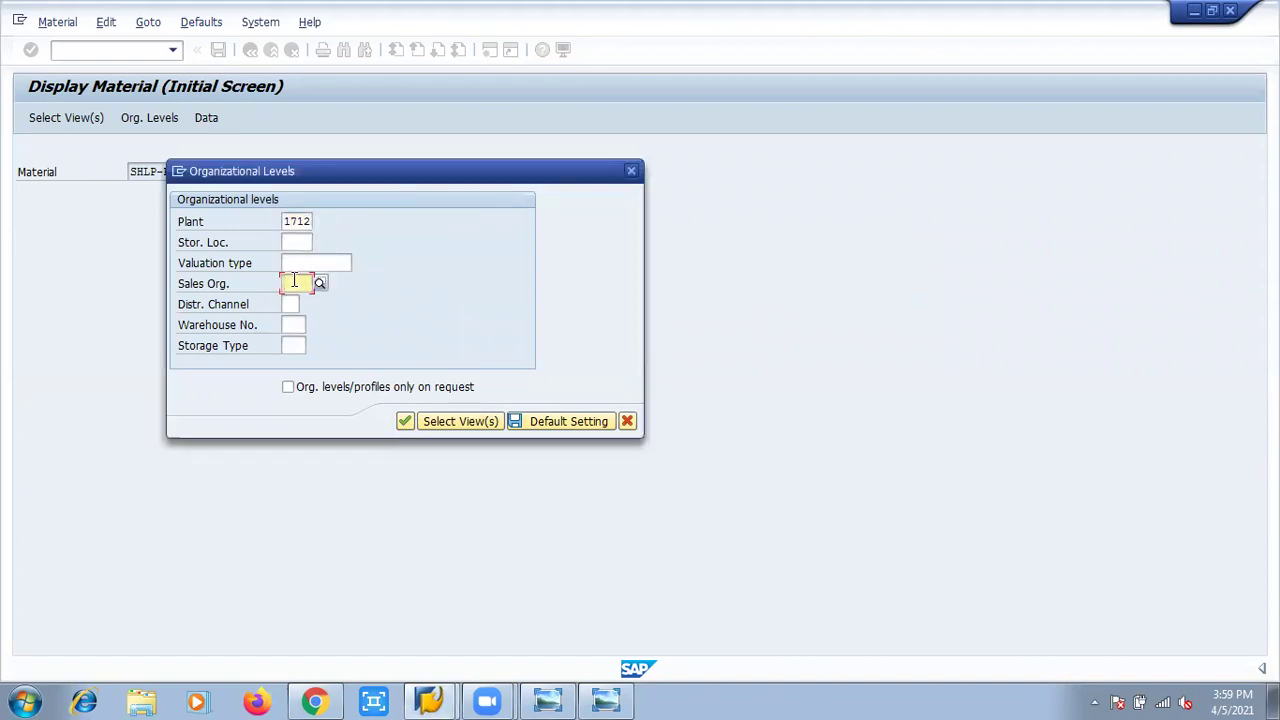
{"action": "type", "text": "1710"}
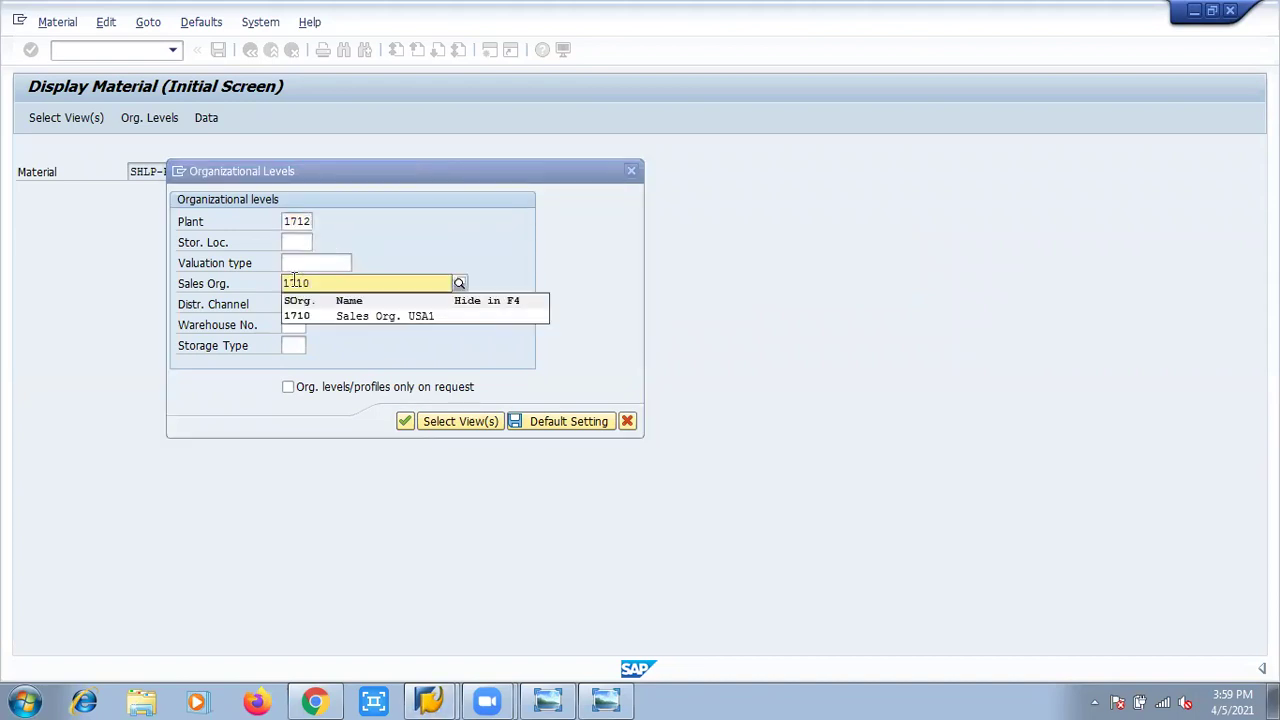
{"action": "left_click", "coordinate": [305, 316]}
{"action": "left_click", "coordinate": [289, 304]}
{"action": "type", "text": "US"}
{"action": "left_click", "coordinate": [299, 337]}
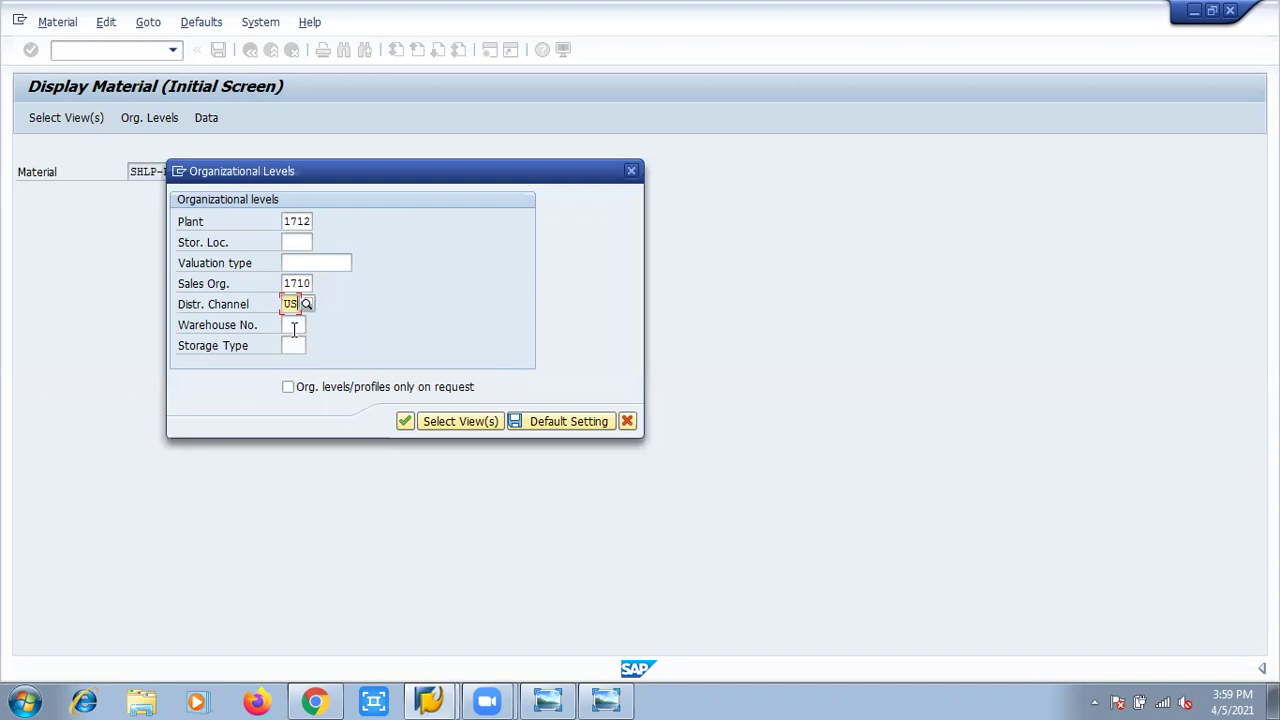
{"action": "left_click", "coordinate": [405, 421]}
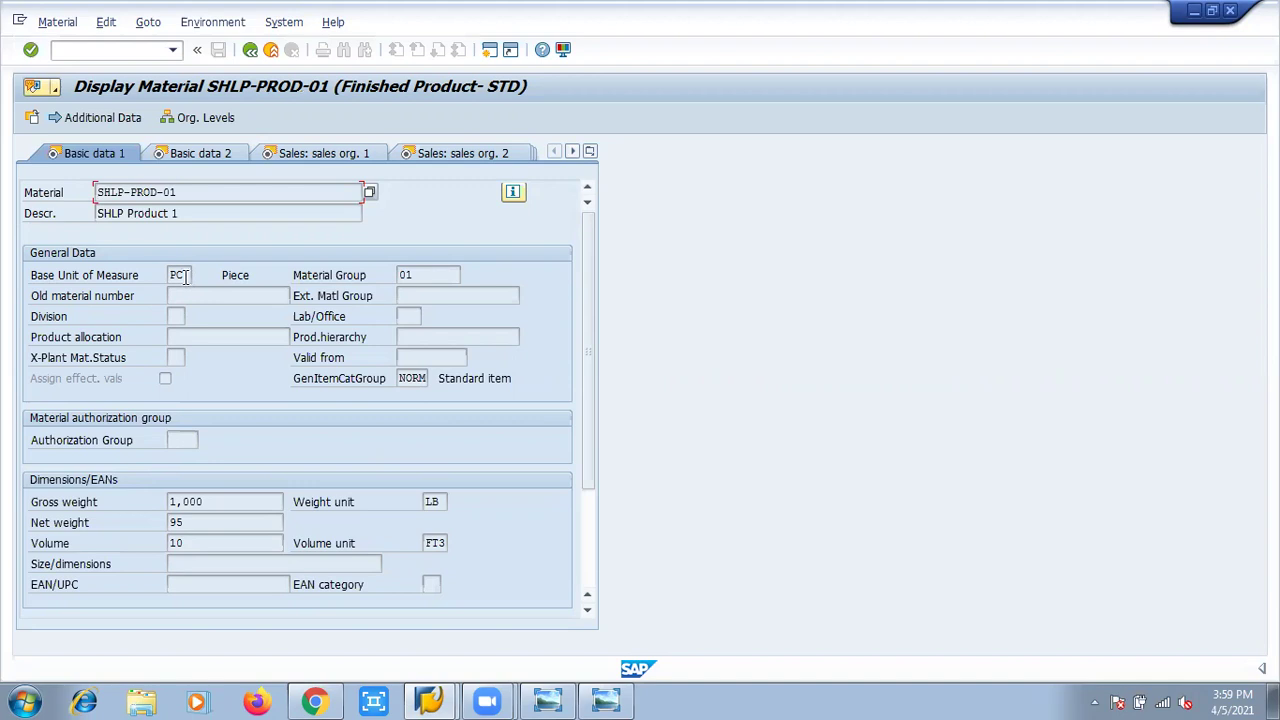
Examine the alternative units of measure in the material's additional data and leave the transaction.
{"action": "left_click", "coordinate": [91, 118]}
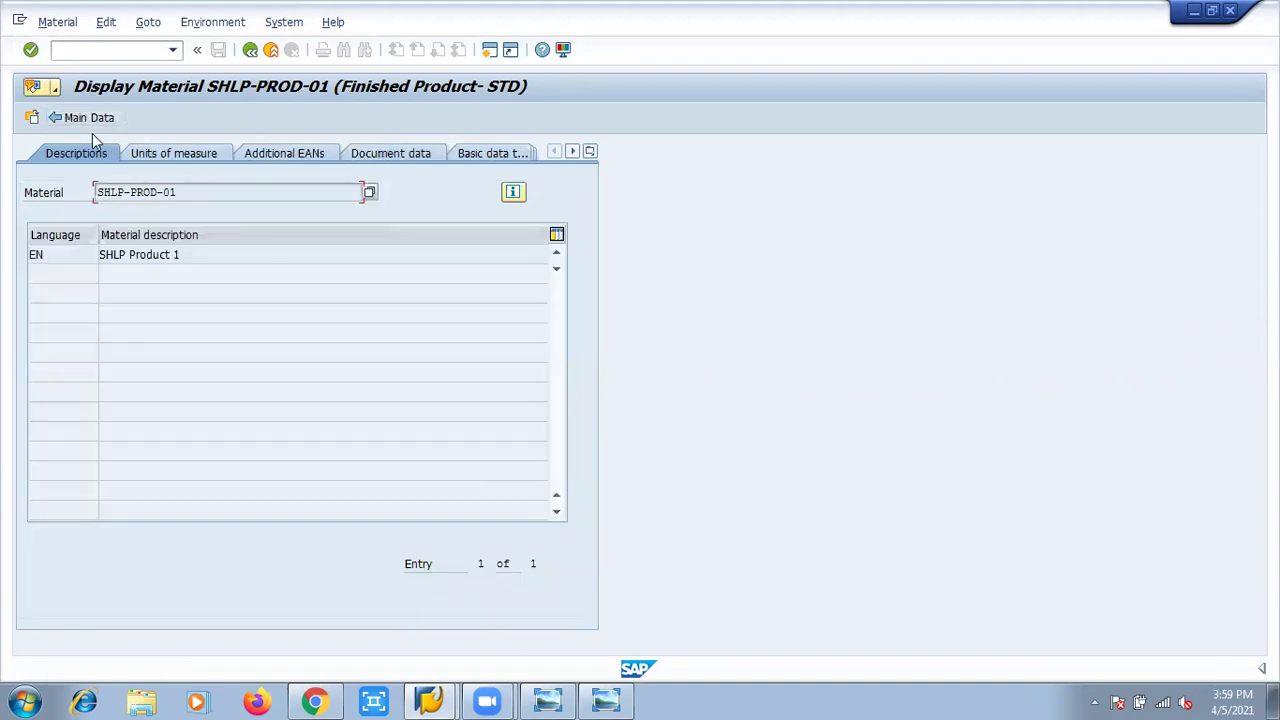
{"action": "left_click", "coordinate": [161, 155]}
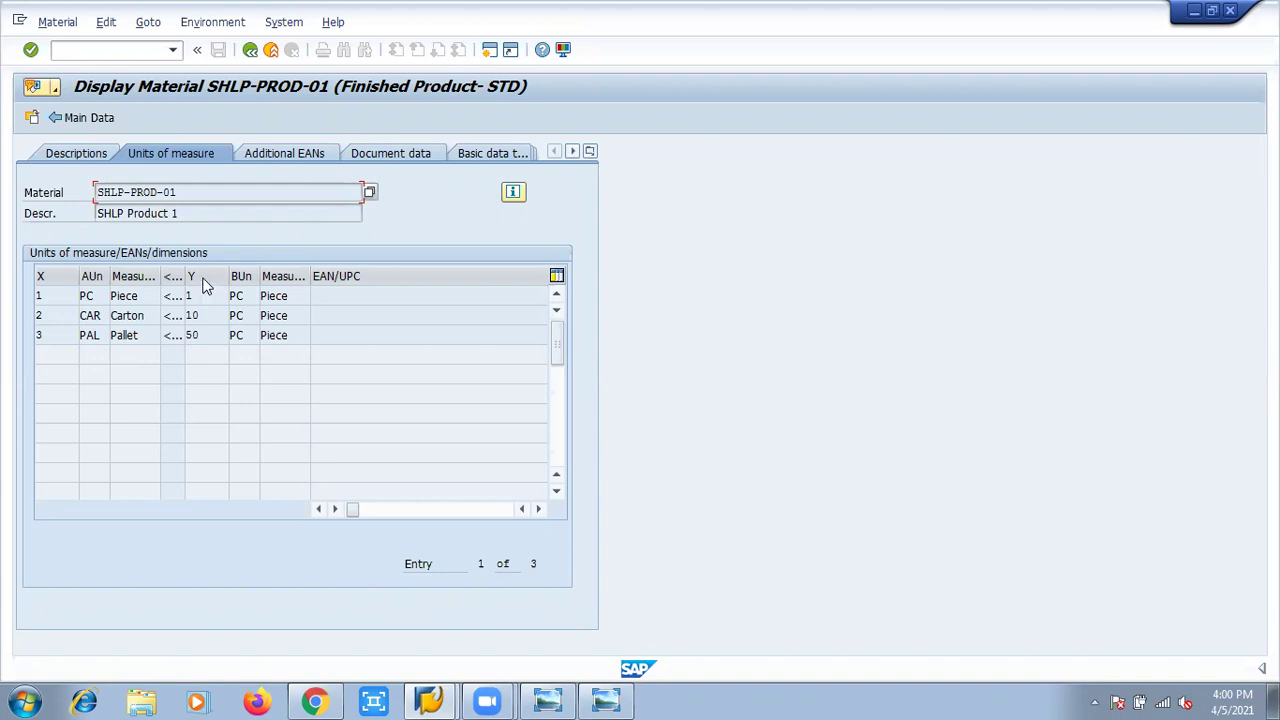
{"action": "left_click", "coordinate": [114, 49]}
{"action": "type", "text": "/n"}
{"action": "key", "text": "Return"}
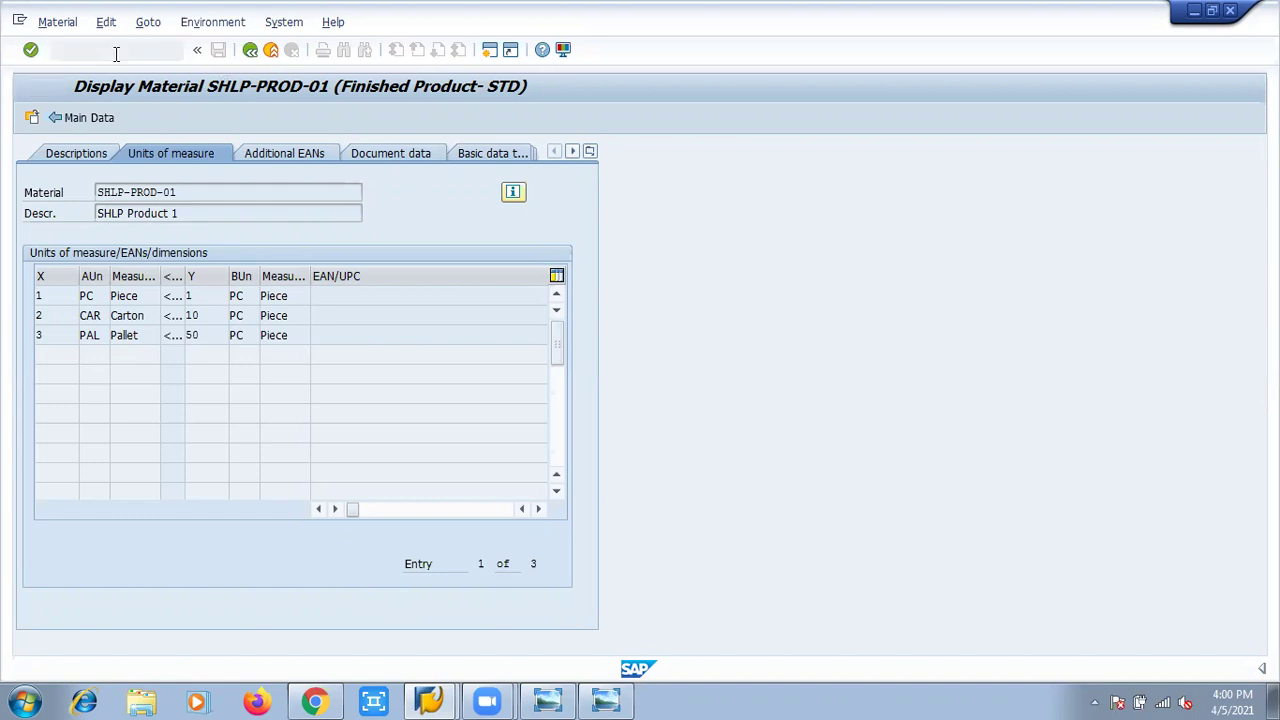
Switch back to the freight unit in Chrome and review the packaging products in its items.
{"action": "key", "text": "alt+Tab"}
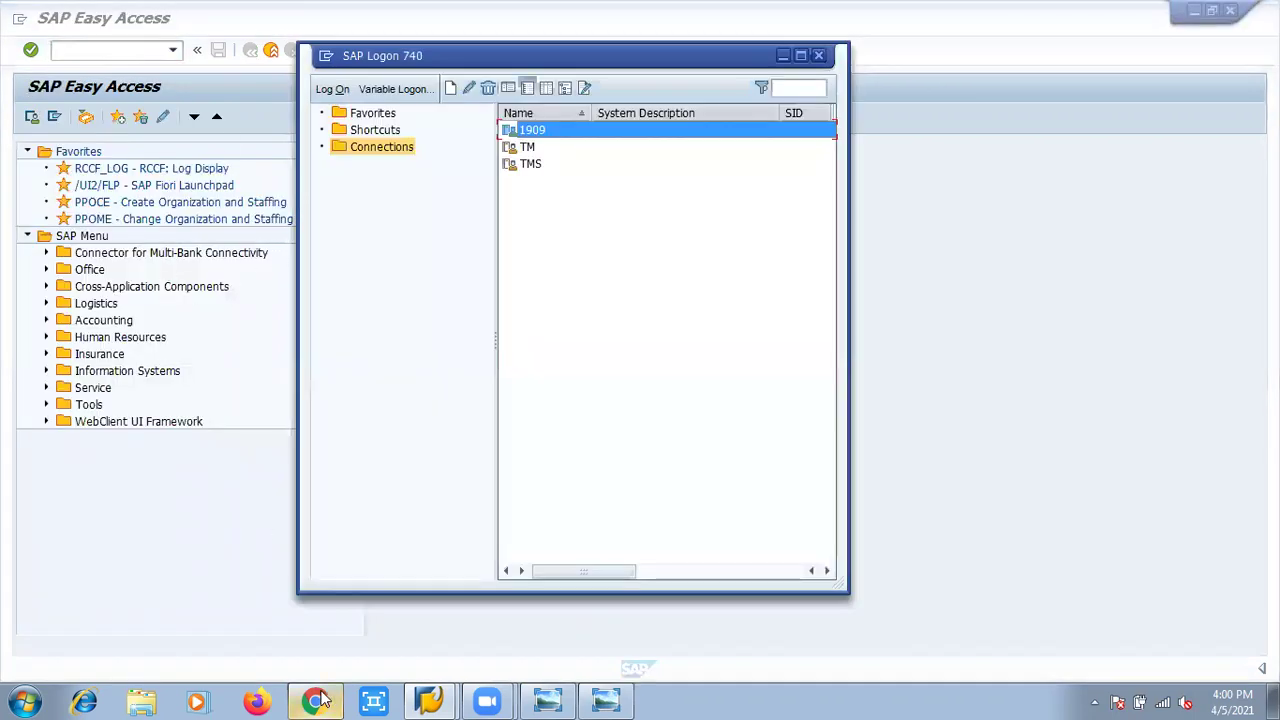
{"action": "left_click", "coordinate": [326, 700]}
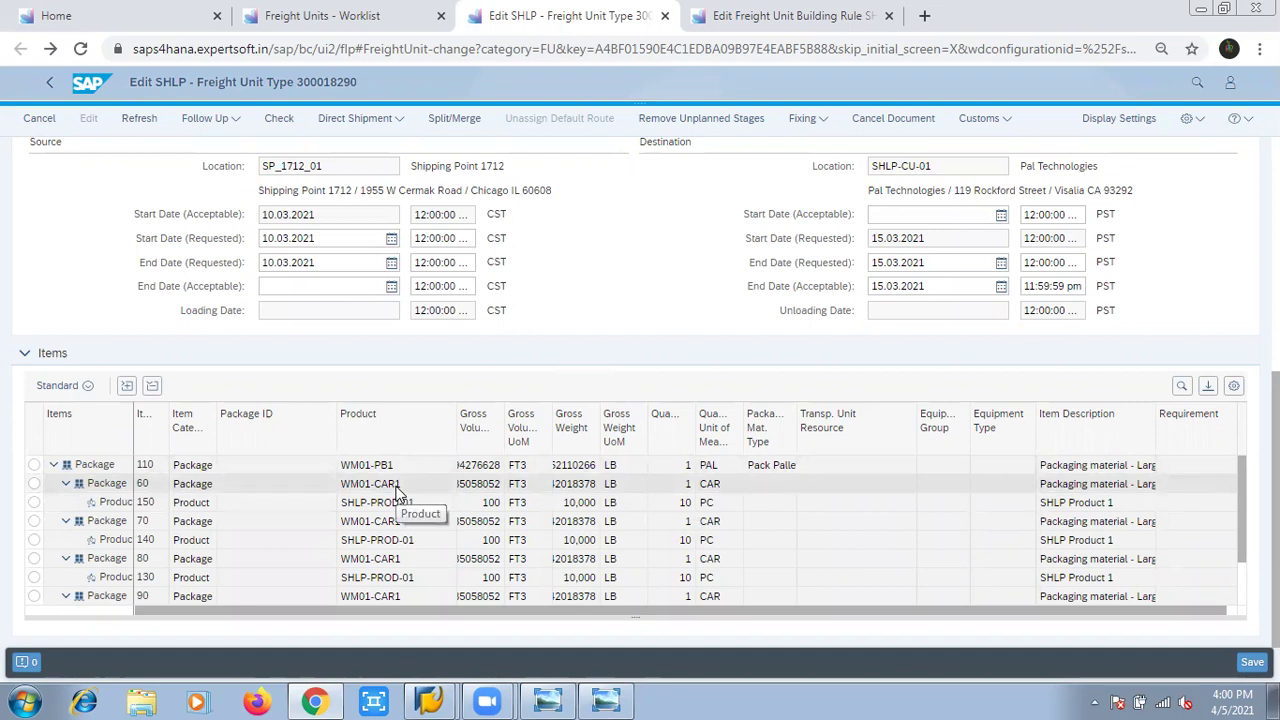
Switch to the SAP Easy Access session and start table view maintenance with transaction SM30.
{"action": "key", "text": "alt+Tab"}
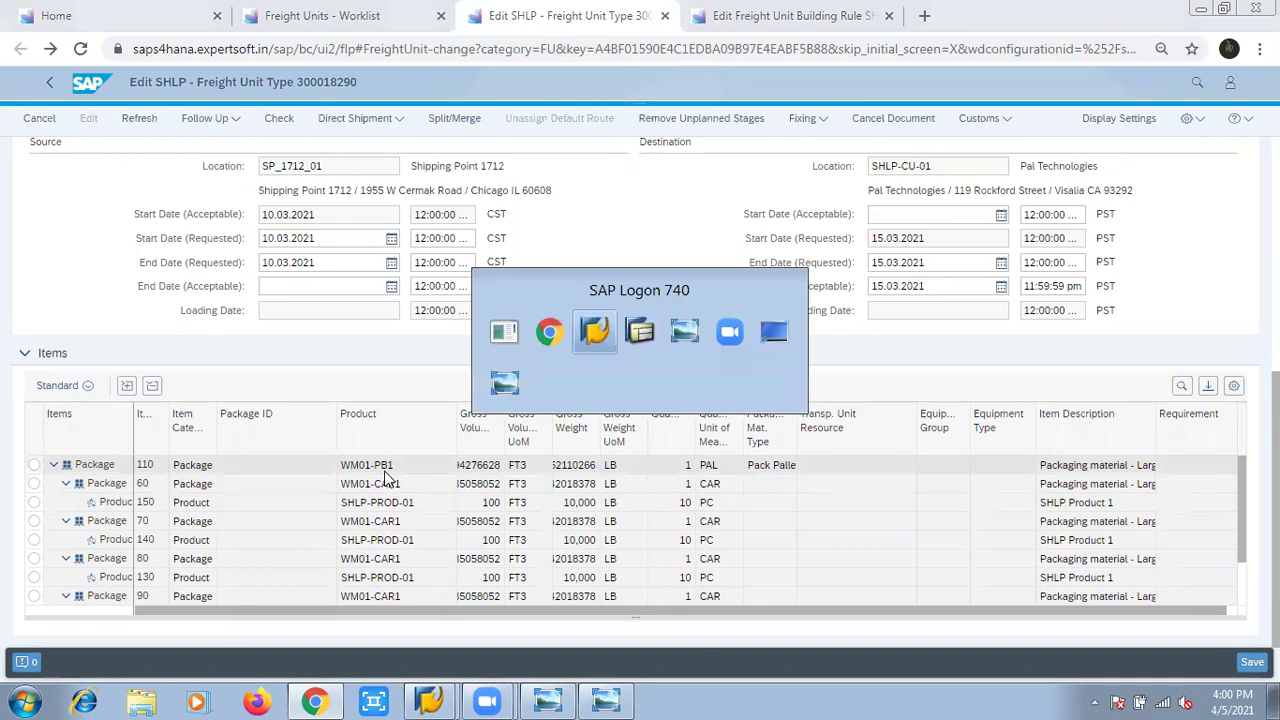
{"action": "key", "text": "alt+space"}
{"action": "left_click", "coordinate": [430, 700]}
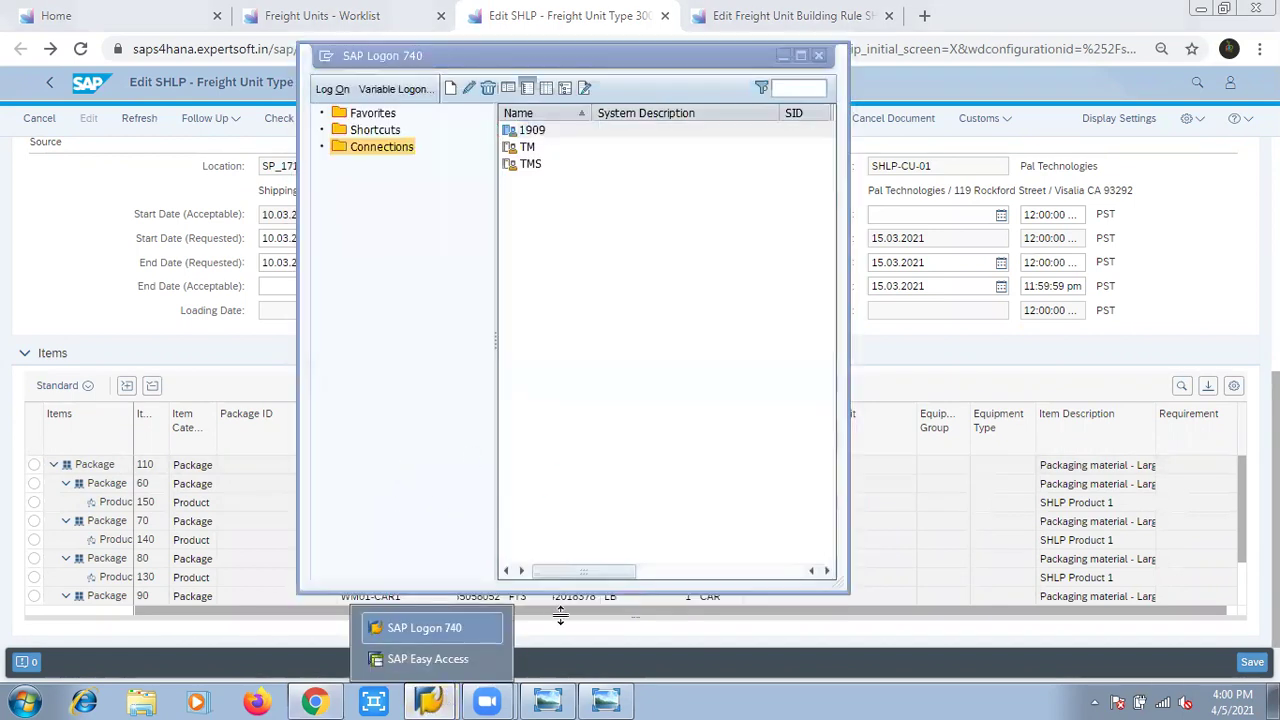
{"action": "left_click", "coordinate": [470, 656]}
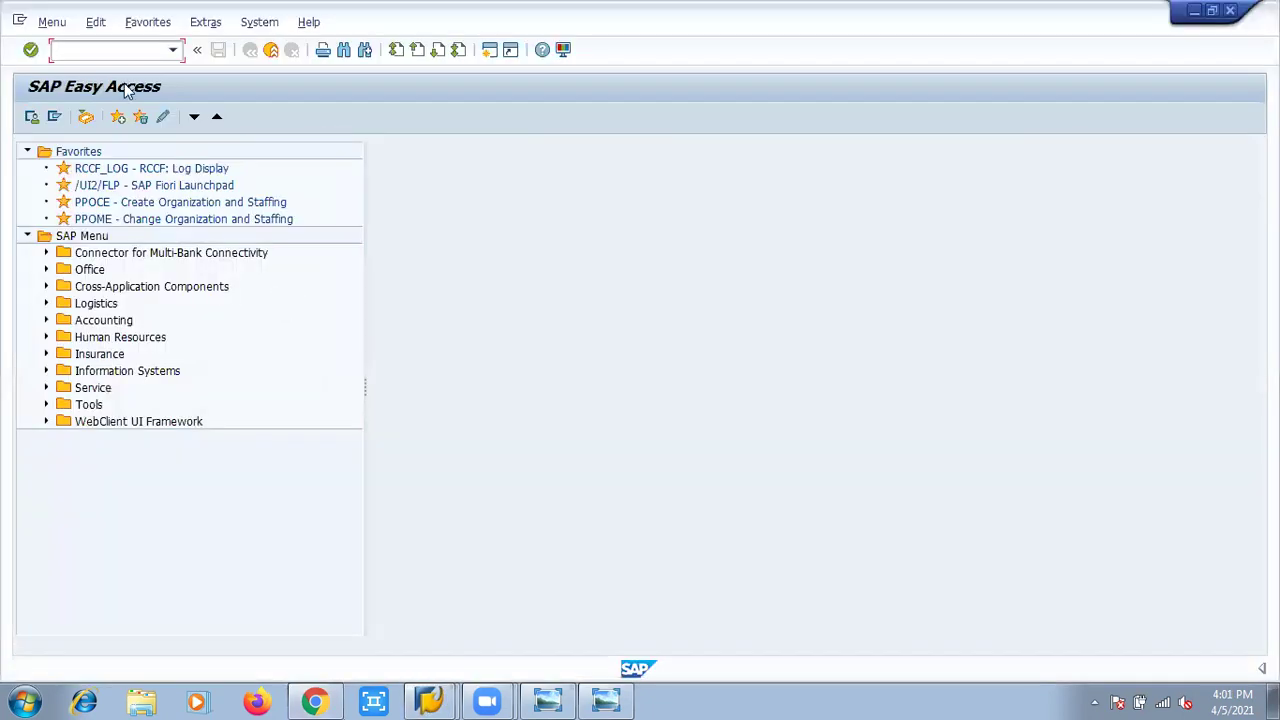
{"action": "type", "text": "sm"}
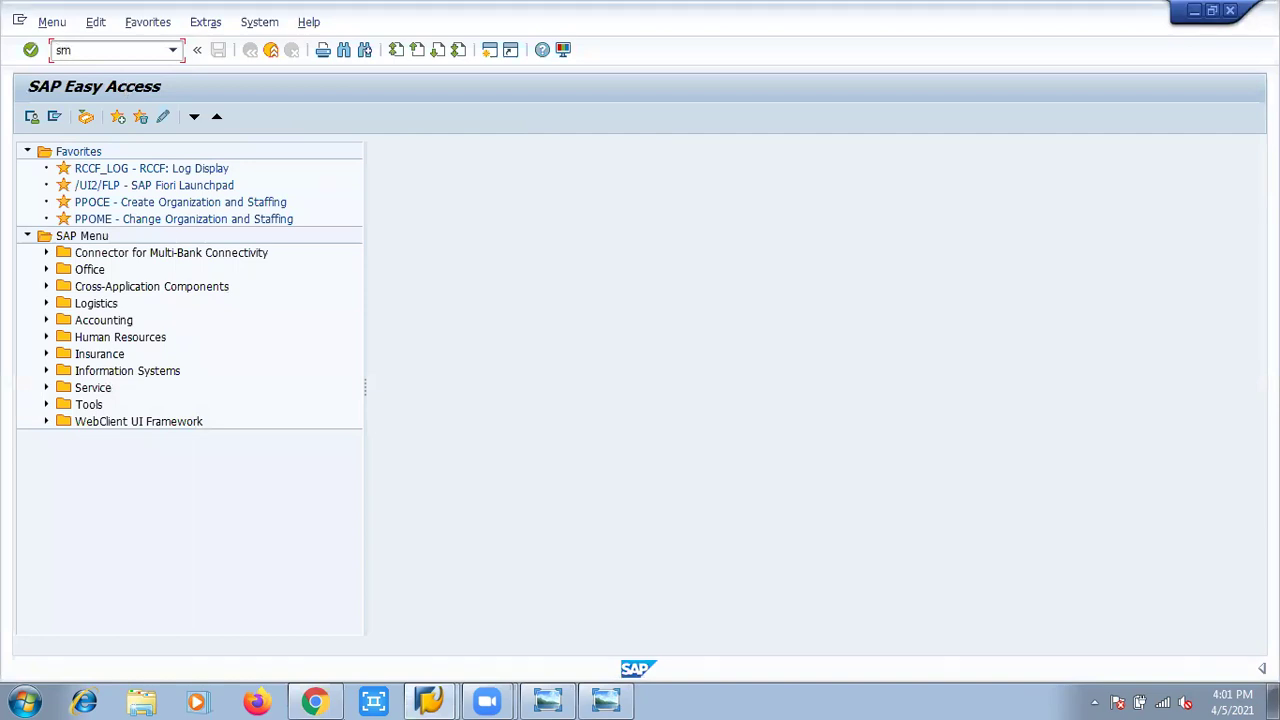
{"action": "type", "text": "30"}
{"action": "key", "text": "Return"}
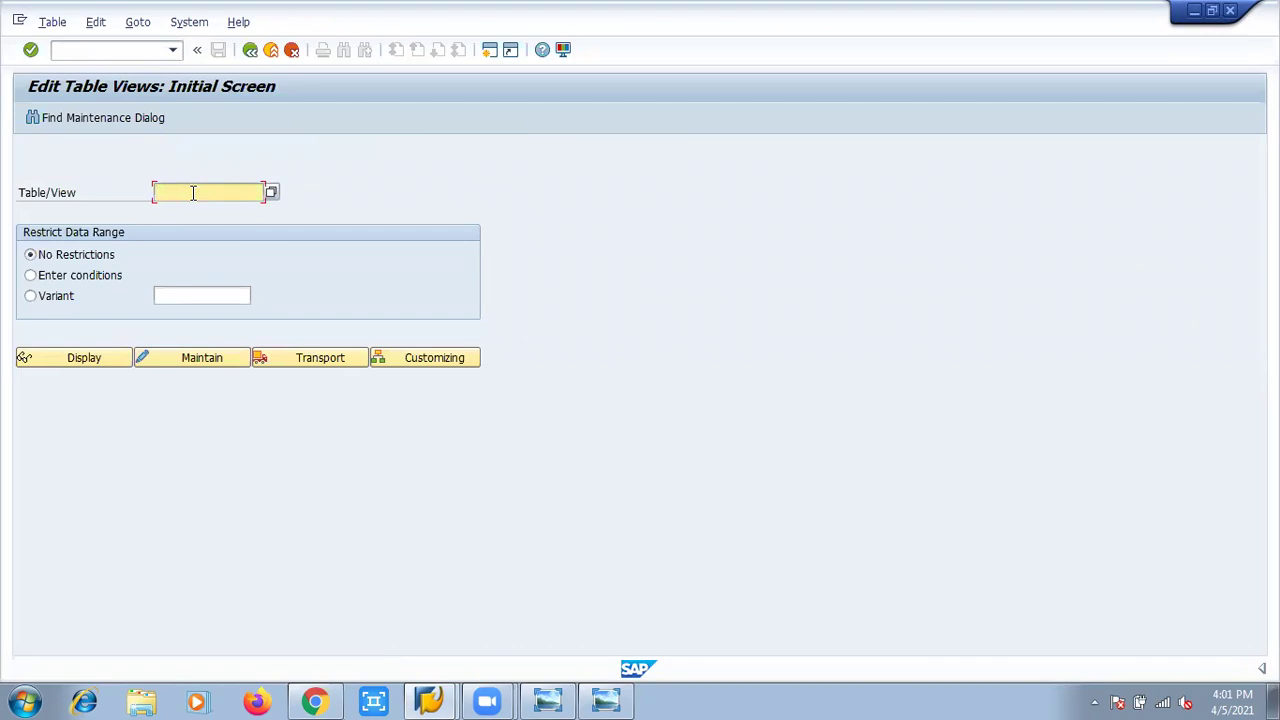
Open table view /SCMB/V_PPTA in display mode.
{"action": "type", "text": "s"}
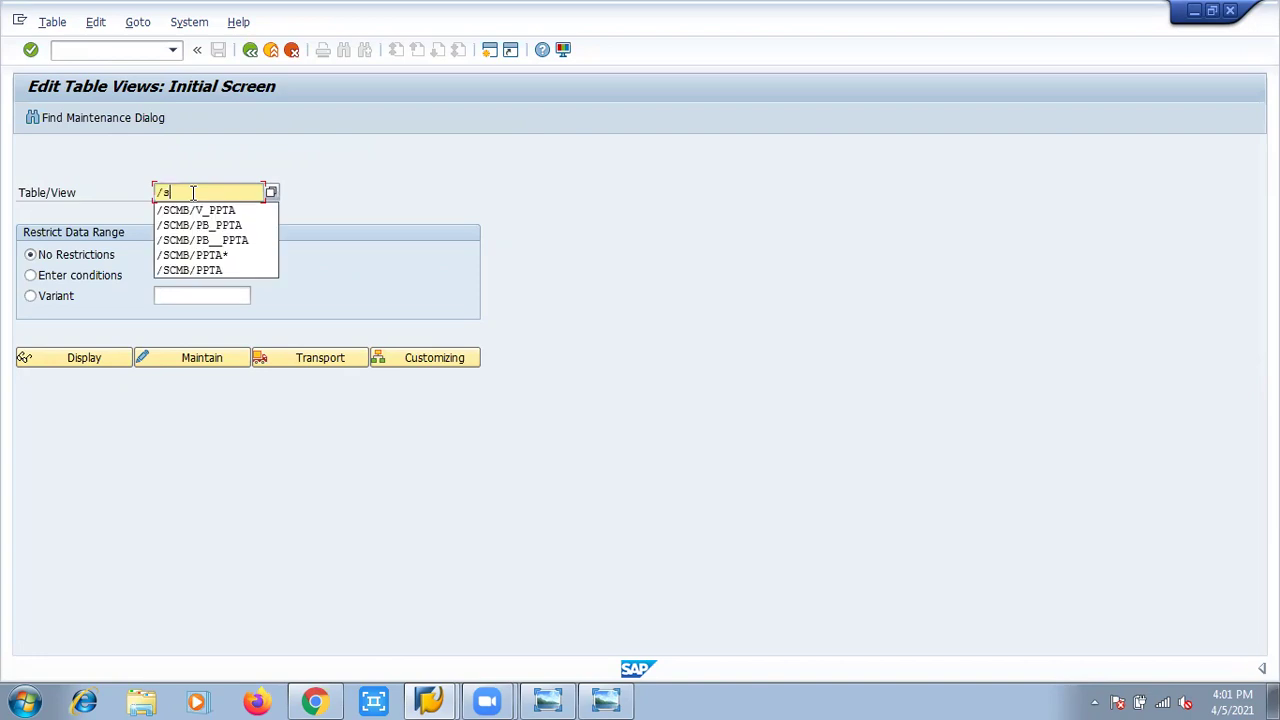
{"action": "type", "text": "cmb"}
{"action": "key", "text": "Down"}
{"action": "key", "text": "Return"}
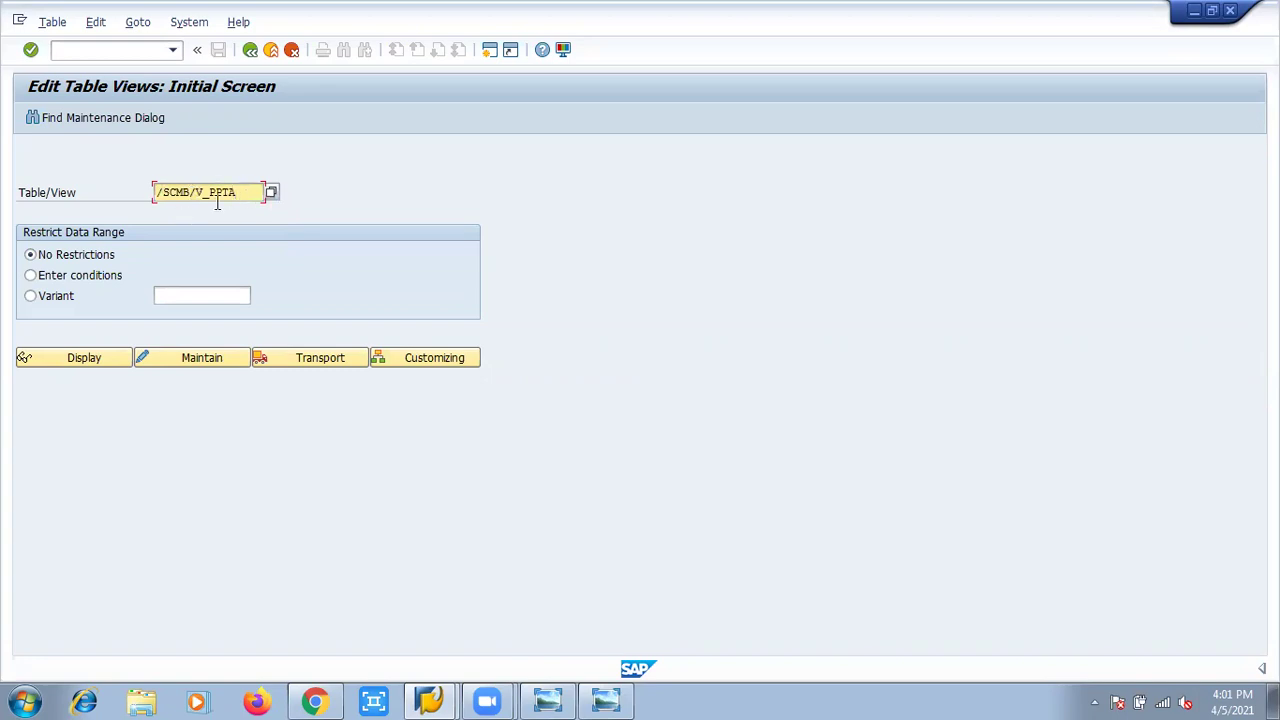
{"action": "left_click", "coordinate": [64, 360]}
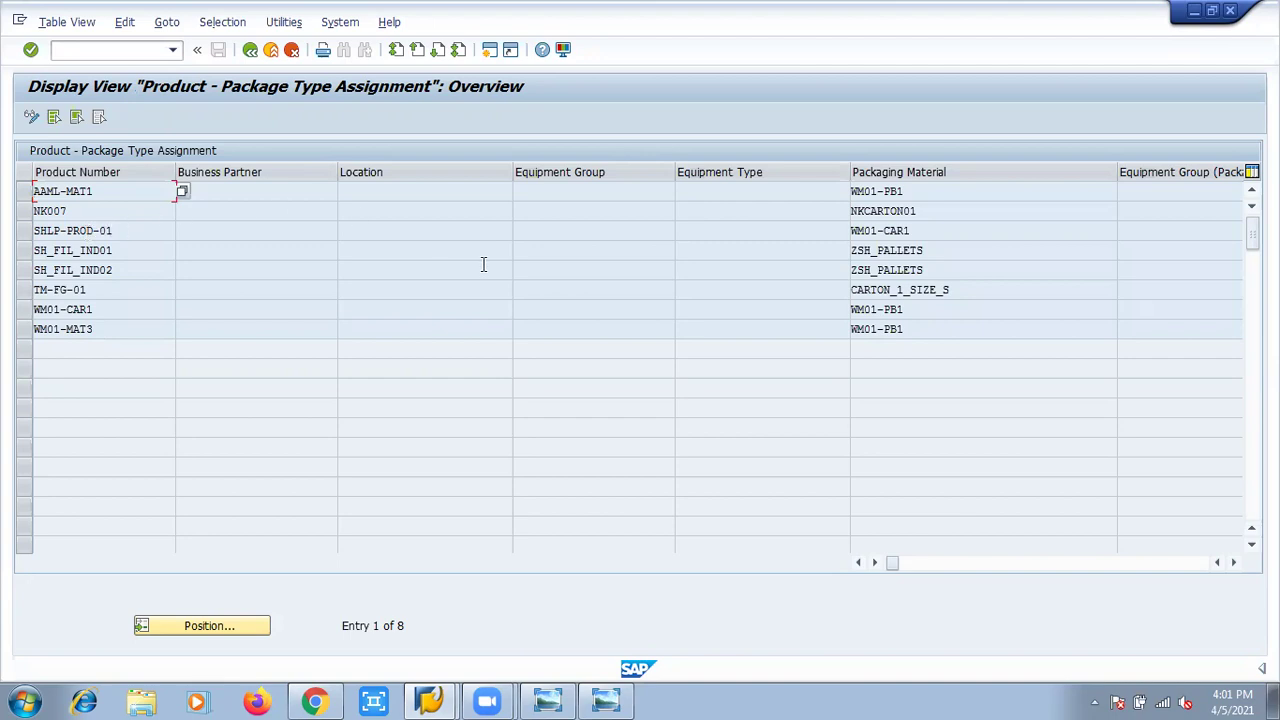
Examine the package type assignments, including packaging material, package type, and maximum package height and weight.
{"action": "left_click_drag", "start_coordinate": [929, 228], "coordinate": [849, 231]}
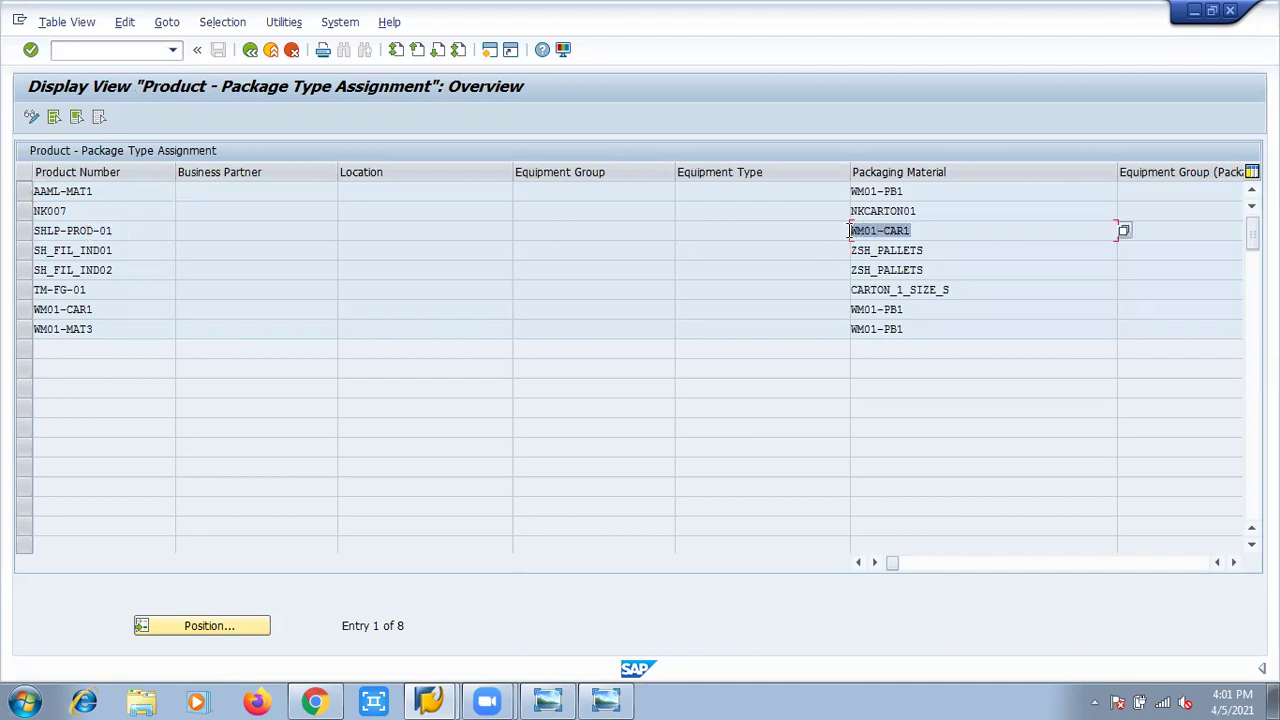
{"action": "left_click", "coordinate": [926, 233]}
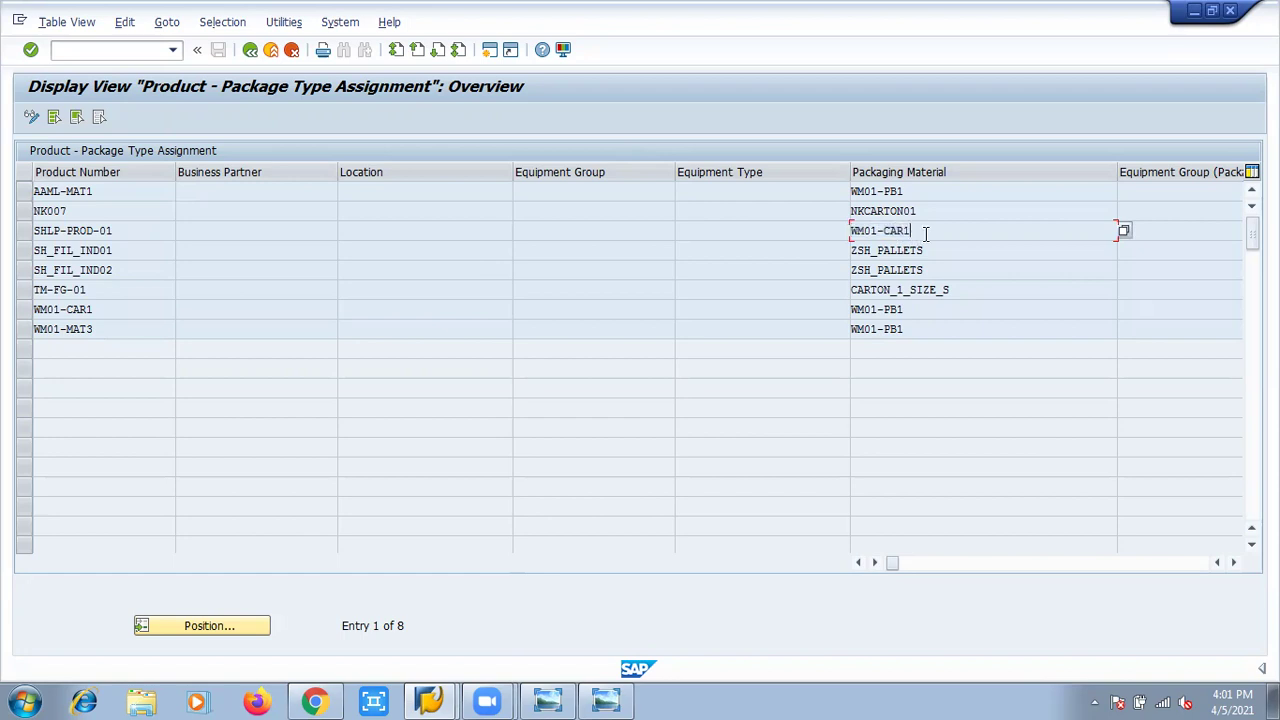
{"action": "double_click", "coordinate": [1235, 566]}
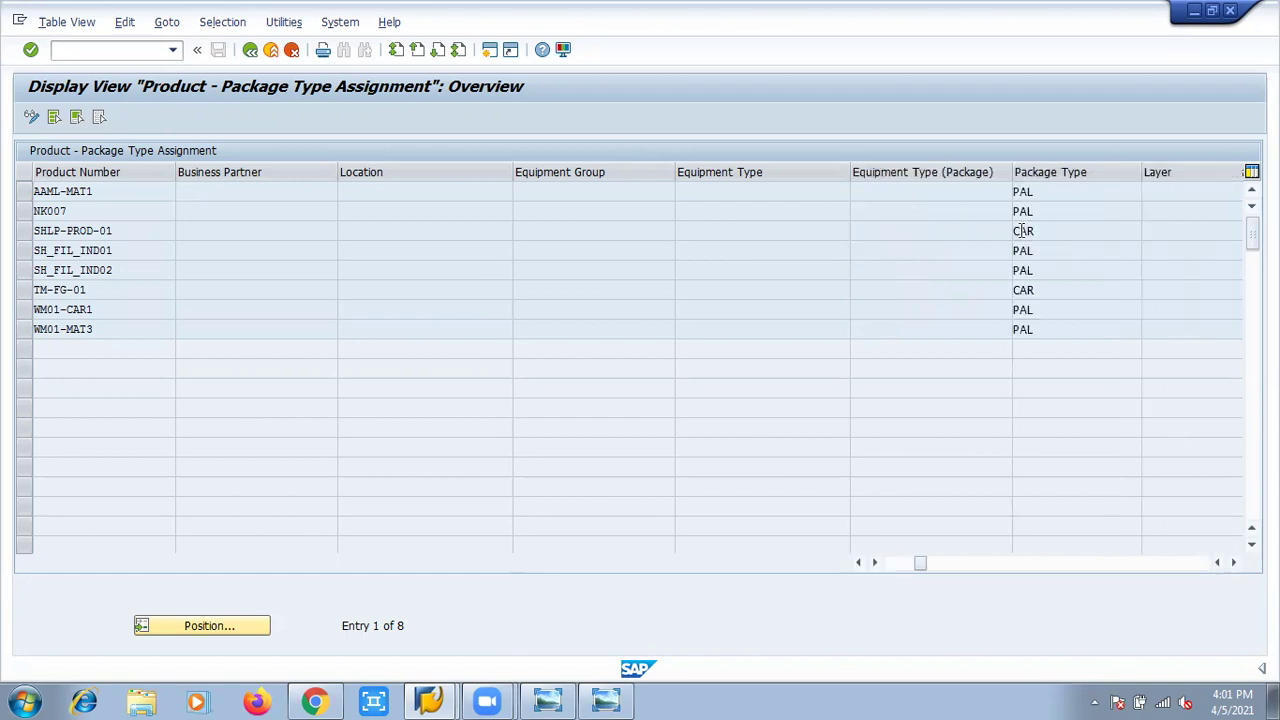
{"action": "left_click", "coordinate": [1235, 566]}
{"action": "left_click", "coordinate": [1235, 566]}
{"action": "left_click", "coordinate": [1235, 566]}
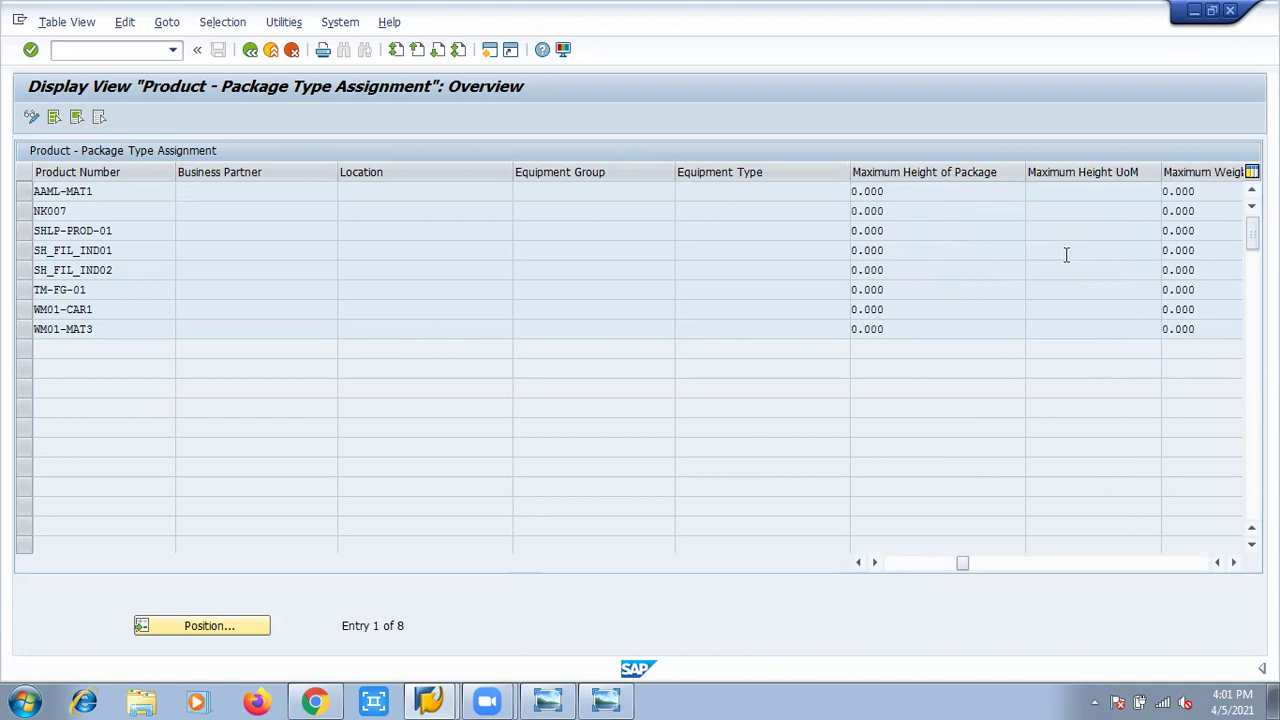
{"action": "left_click", "coordinate": [1235, 566]}
{"action": "left_click", "coordinate": [1235, 566]}
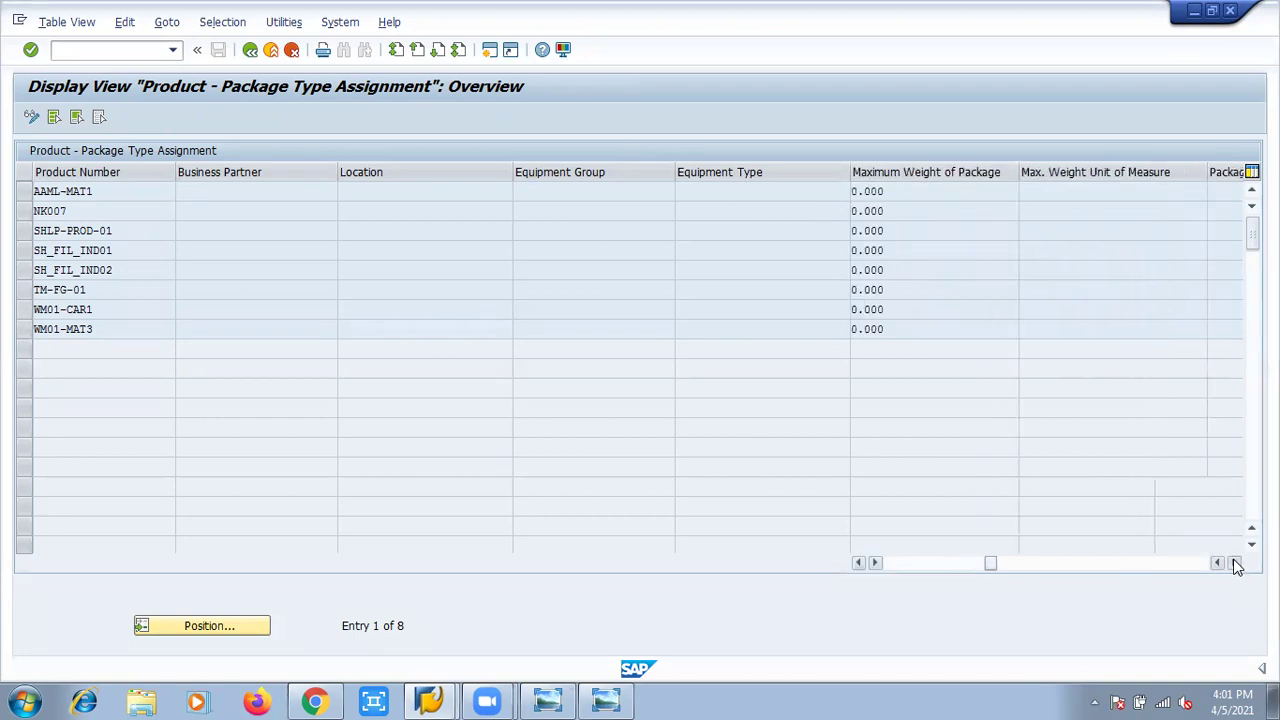
{"action": "left_click", "coordinate": [858, 563]}
{"action": "left_click", "coordinate": [858, 563]}
{"action": "left_click", "coordinate": [858, 563]}
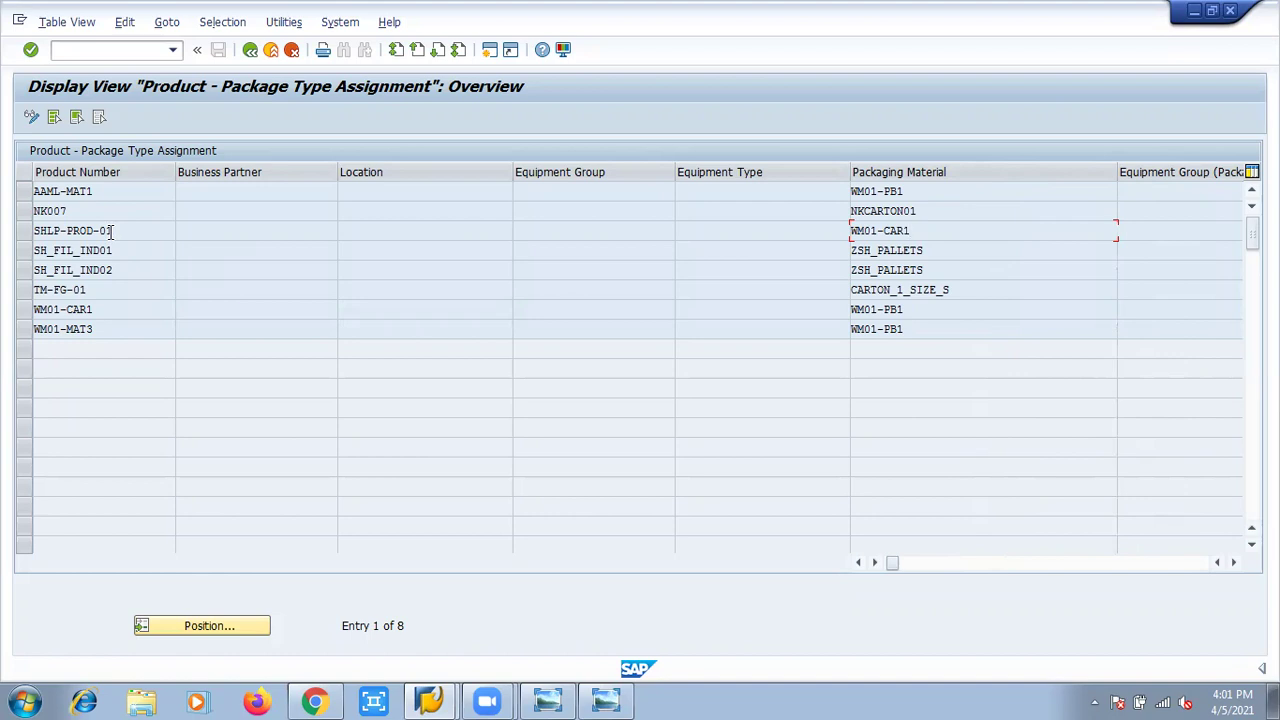
Highlight the packaging material assigned to product SHLP-PROD-01.
{"action": "left_click", "coordinate": [111, 231]}
{"action": "left_click", "coordinate": [925, 236]}
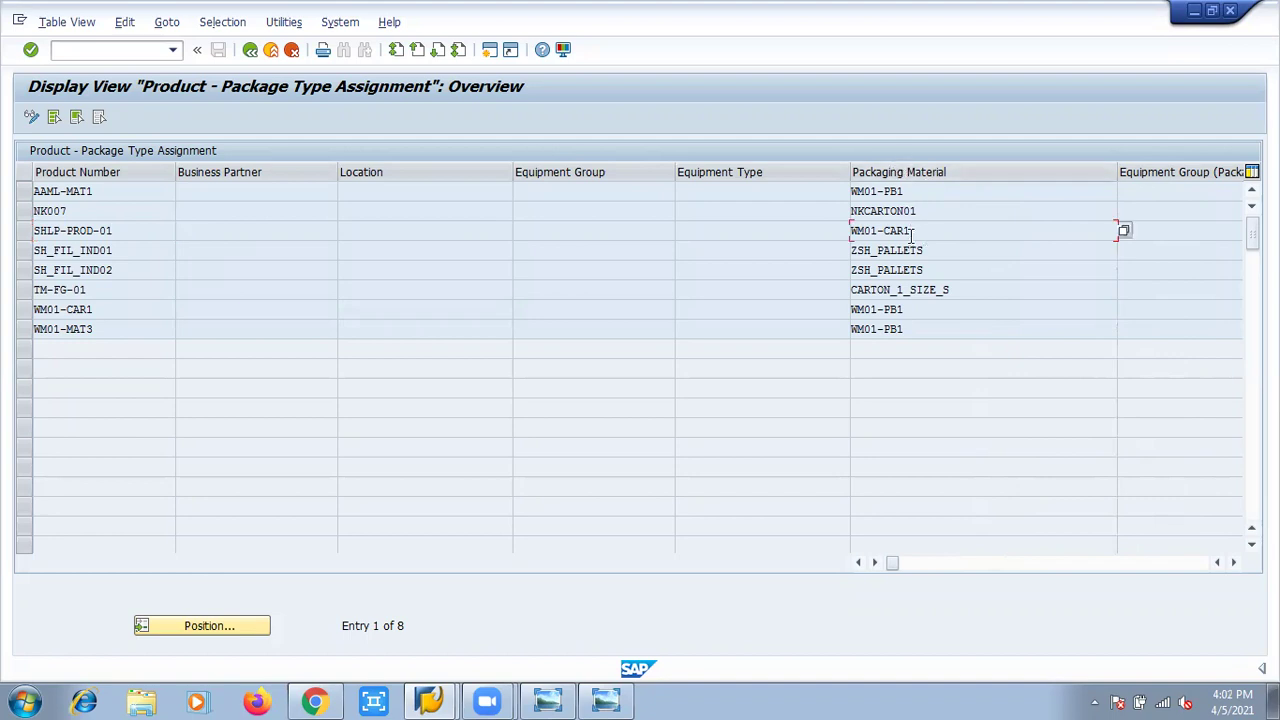
{"action": "left_click_drag", "start_coordinate": [912, 233], "coordinate": [848, 231]}
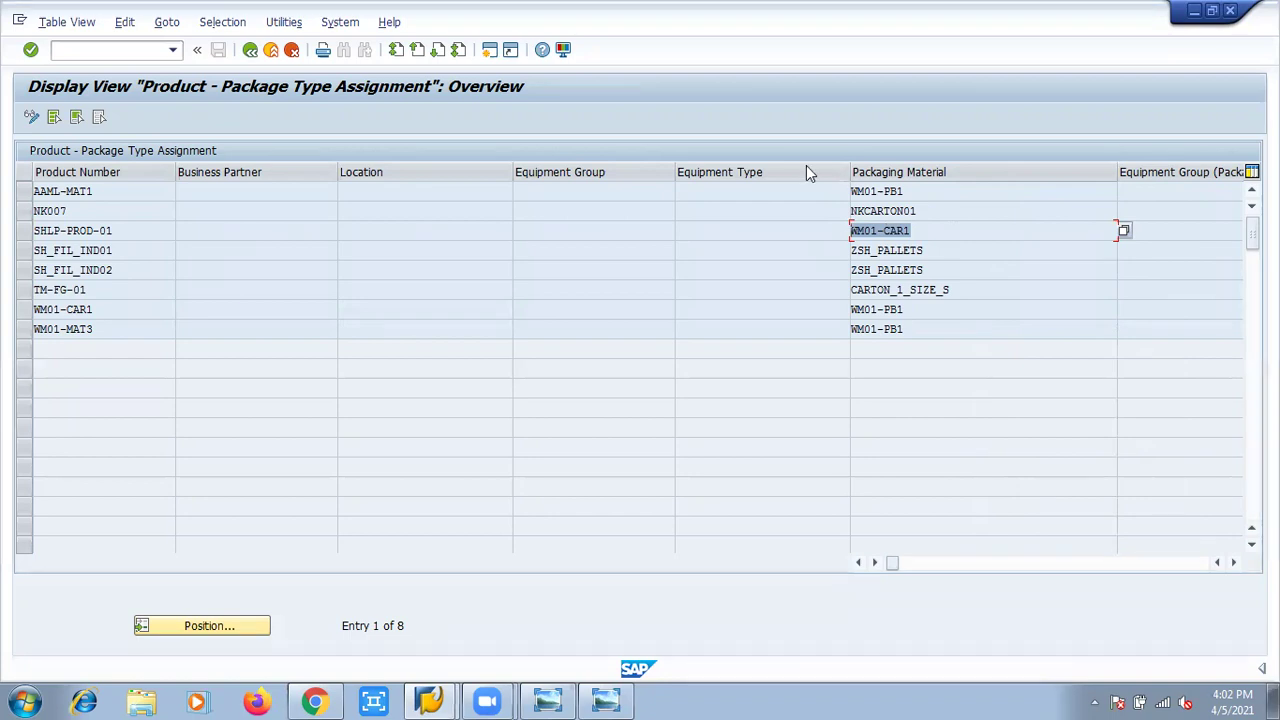
Leave the package type assignment view and start material display with transaction MM03.
{"action": "key", "text": "ctrl+slash"}
{"action": "type", "text": "/n"}
{"action": "key", "text": "Return"}
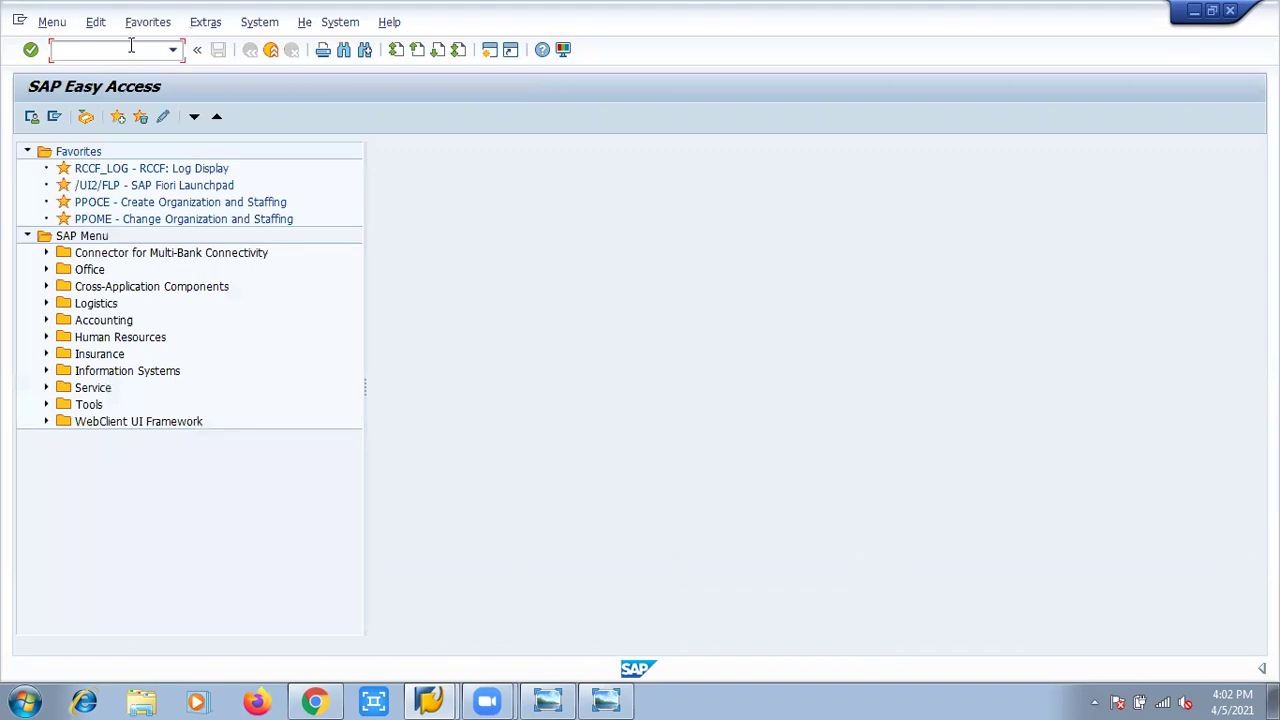
{"action": "type", "text": "mm03"}
{"action": "key", "text": "Return"}
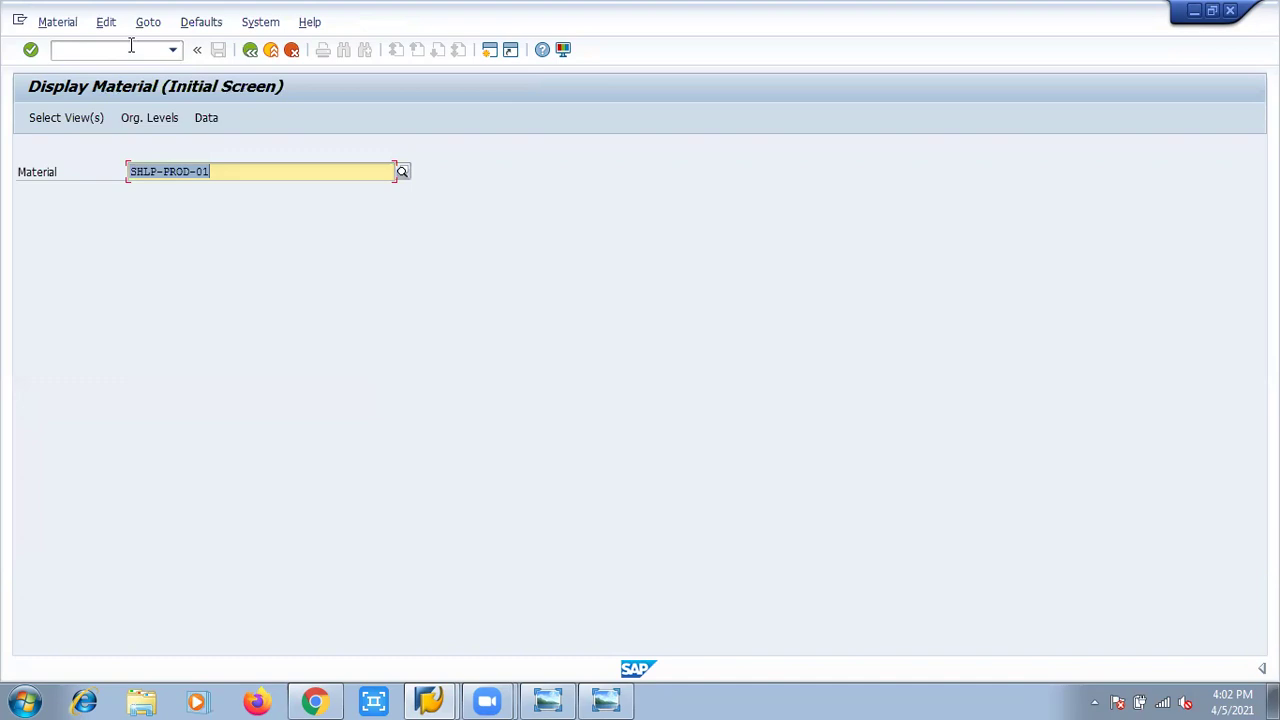
{"action": "type", "text": "WM"}
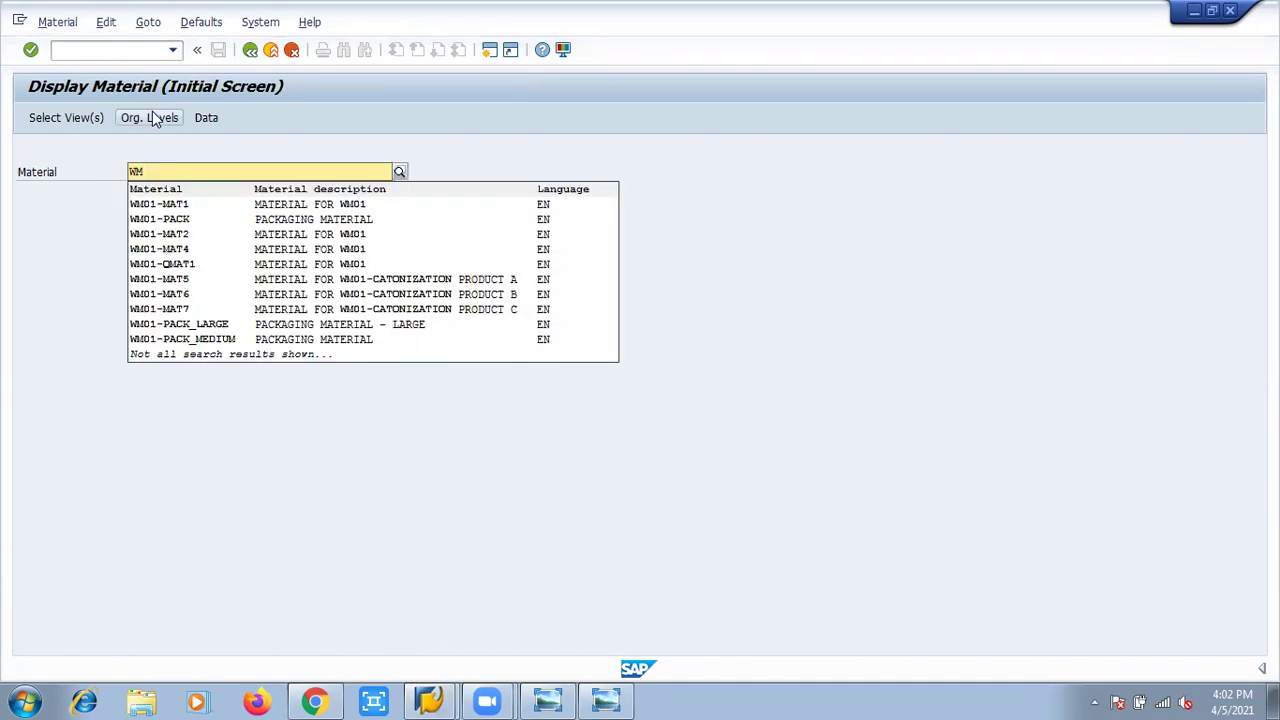
{"action": "left_click", "coordinate": [199, 210]}
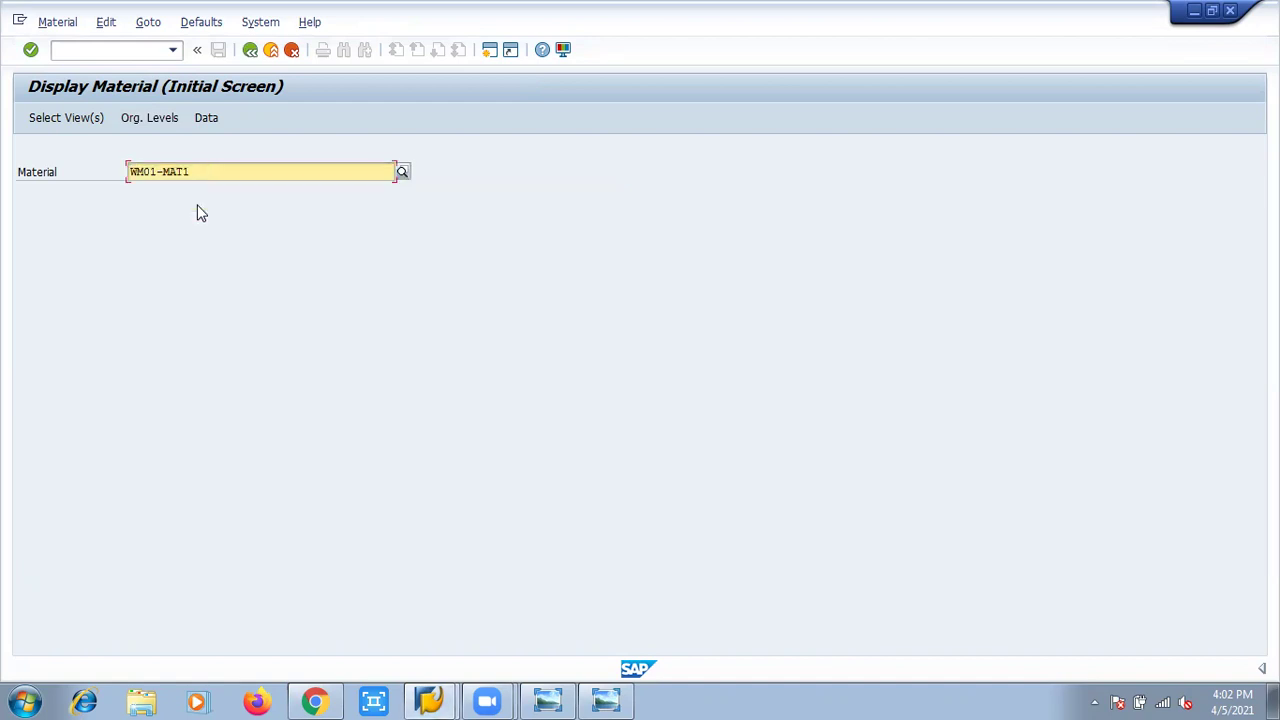
{"action": "key", "text": "Return"}
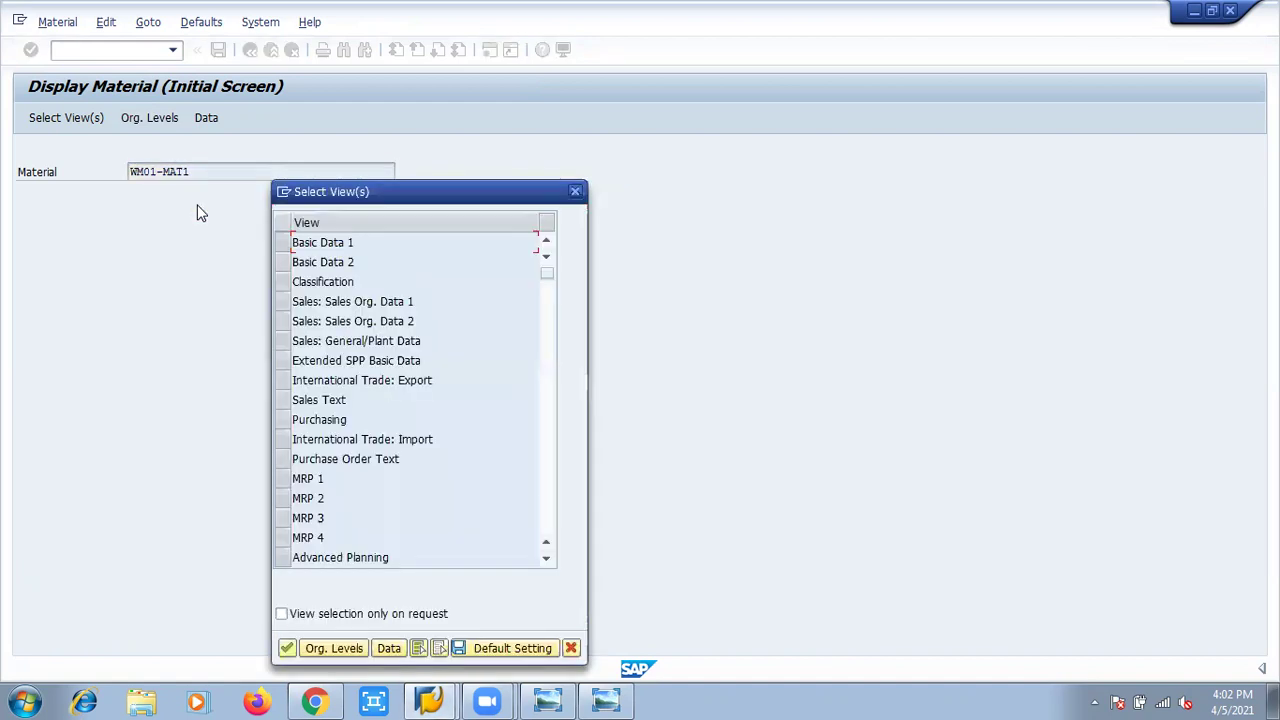
{"action": "left_click", "coordinate": [282, 242]}
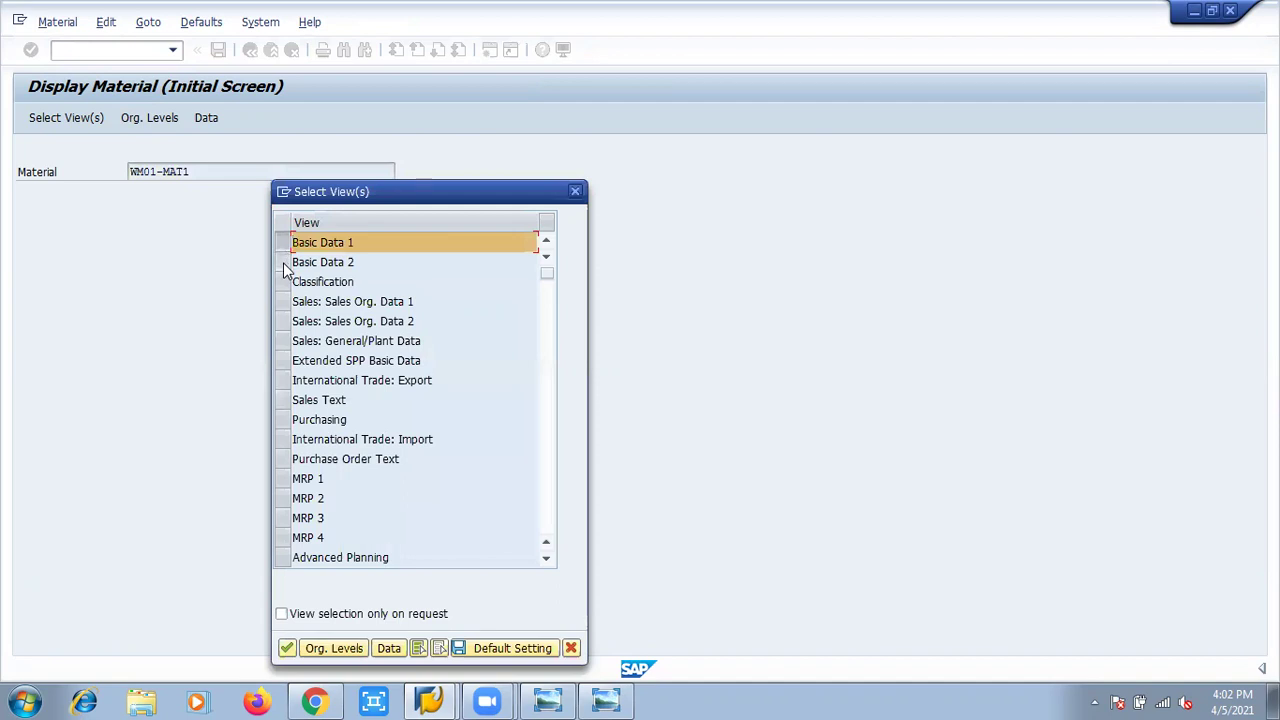
{"action": "left_click", "coordinate": [284, 264]}
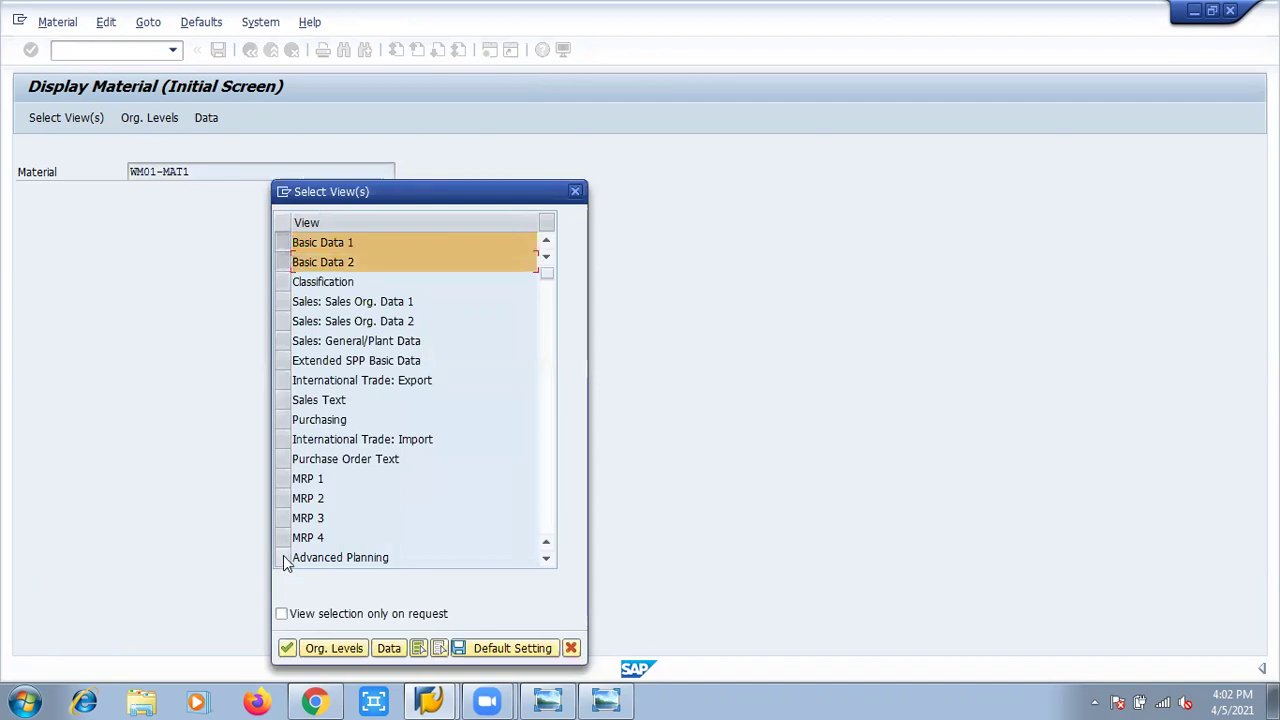
{"action": "left_click", "coordinate": [285, 649]}
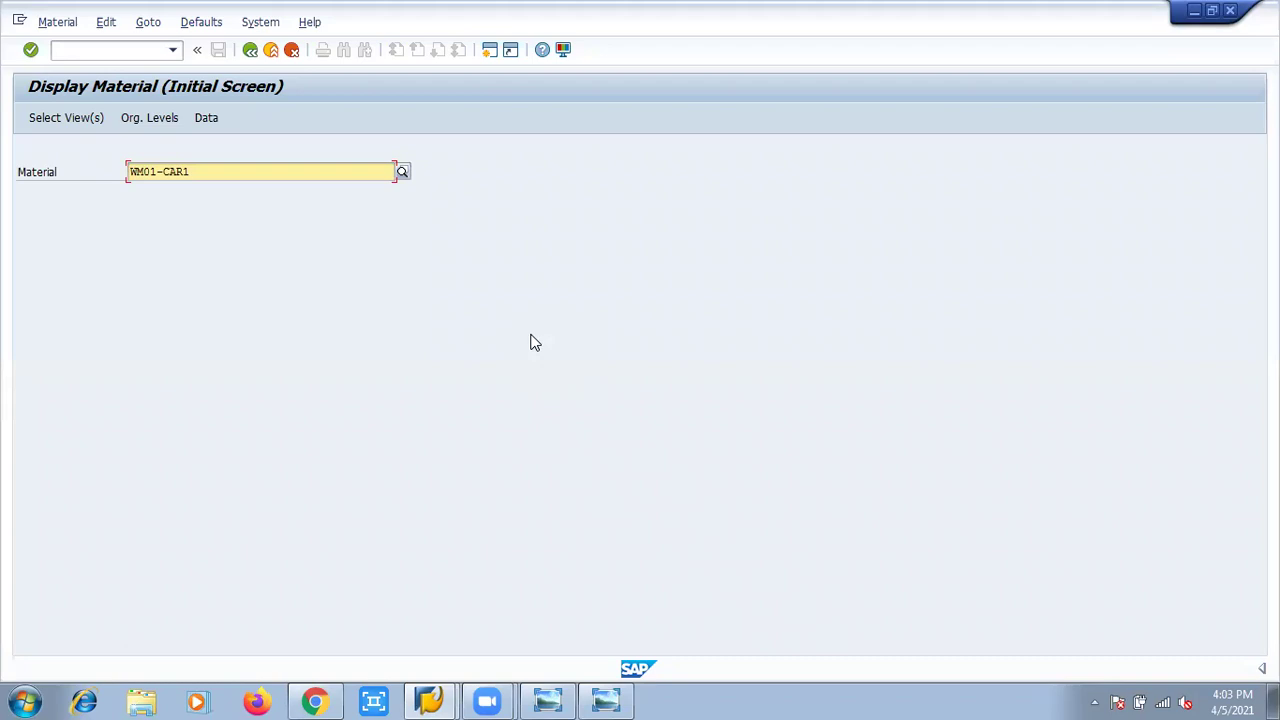
Display packaging material WM01-CAR1 with the Basic Data 1, Basic Data 2, WM Execution and WM Packaging views.
{"action": "key", "text": "Return"}
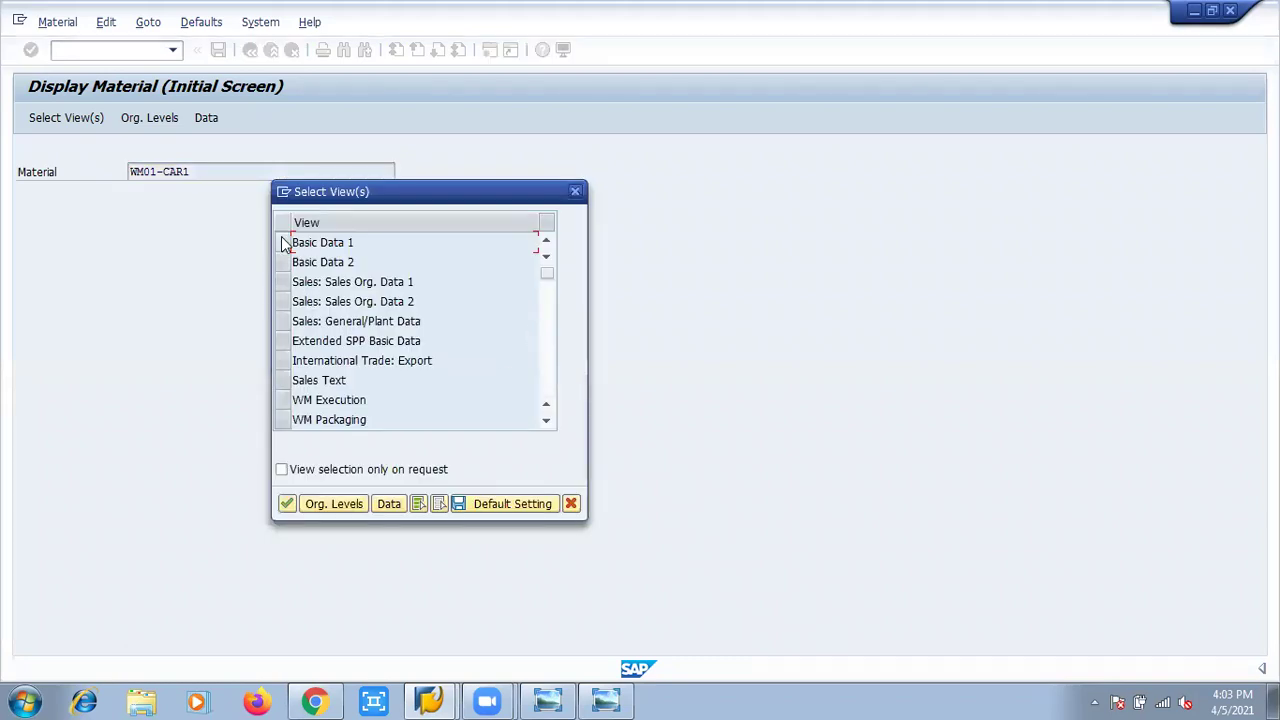
{"action": "left_click", "coordinate": [282, 242]}
{"action": "left_click", "coordinate": [283, 262]}
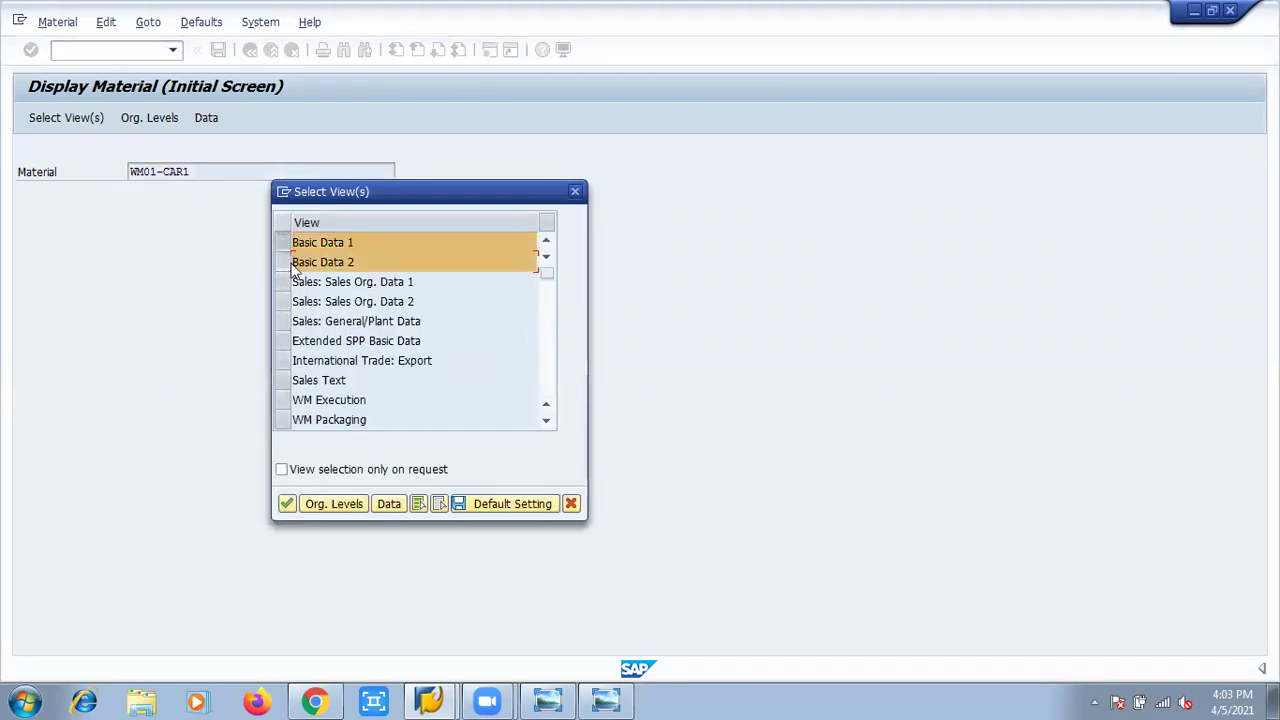
{"action": "left_click", "coordinate": [282, 400]}
{"action": "left_click", "coordinate": [282, 420]}
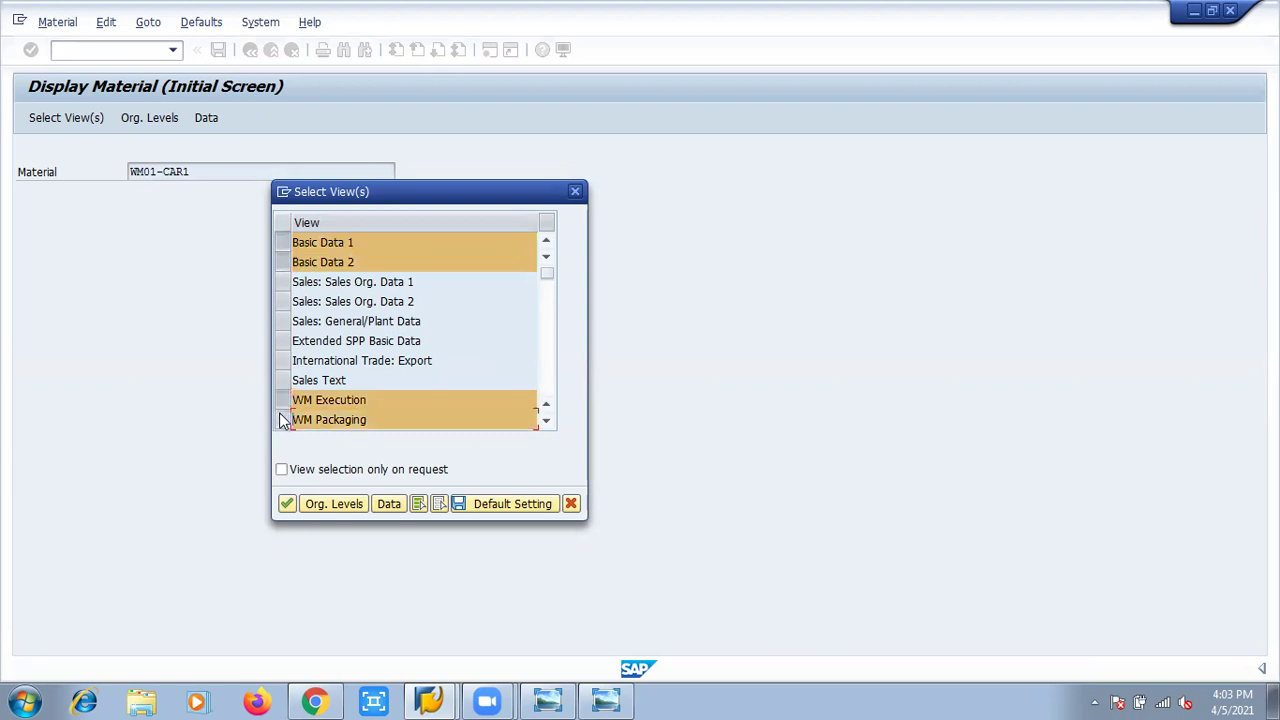
{"action": "left_click", "coordinate": [287, 503]}
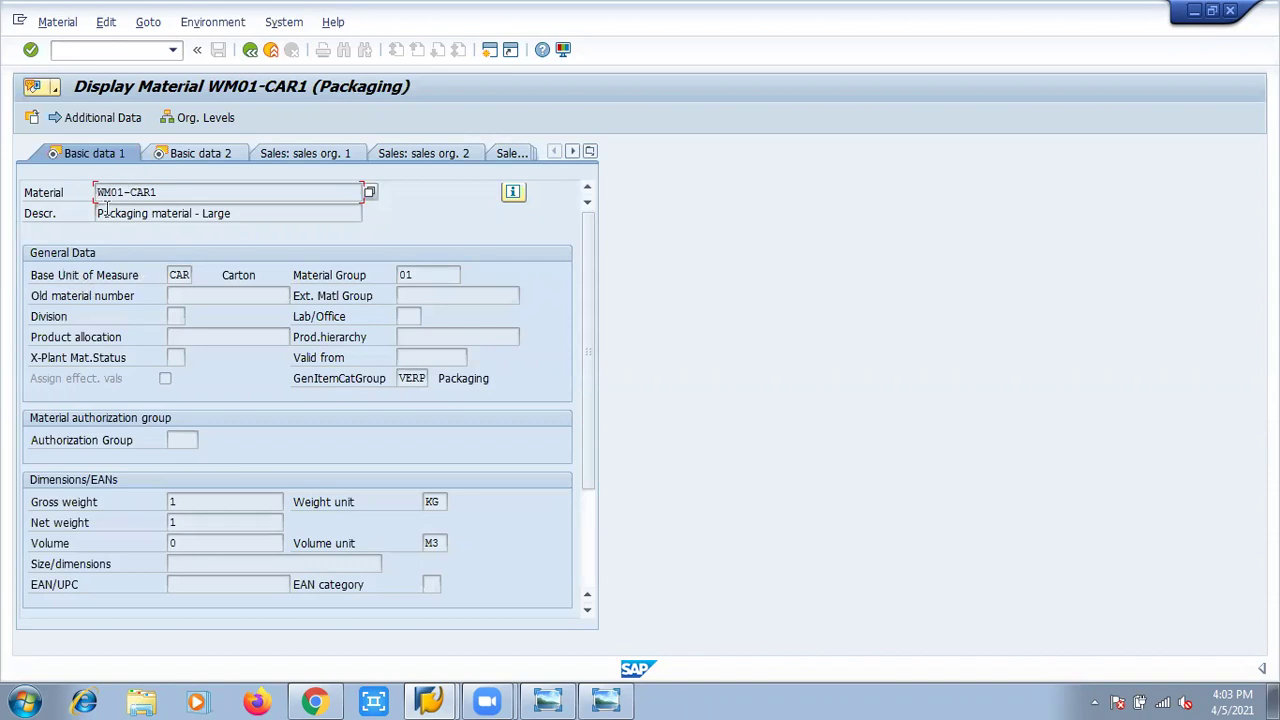
Check the alternative units of measure of WM01-CAR1 in its additional data, and exit to the SAP Easy Access screen.
{"action": "left_click", "coordinate": [97, 118]}
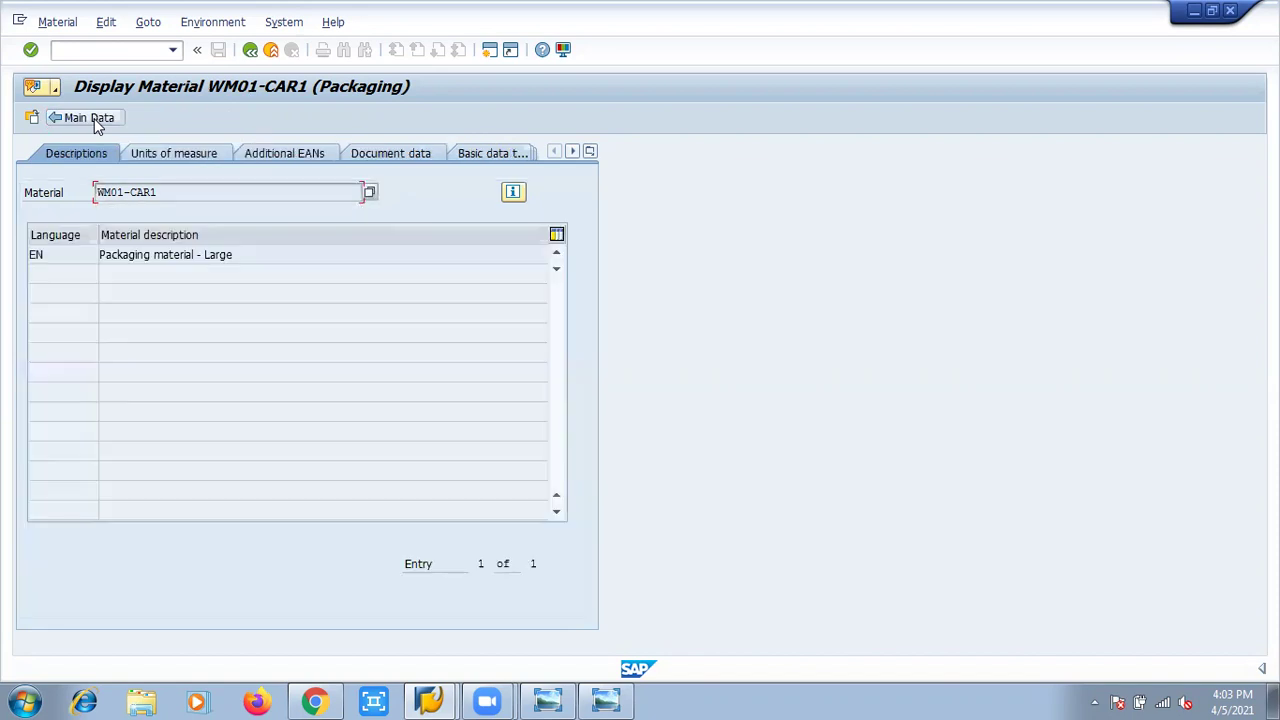
{"action": "left_click", "coordinate": [180, 154]}
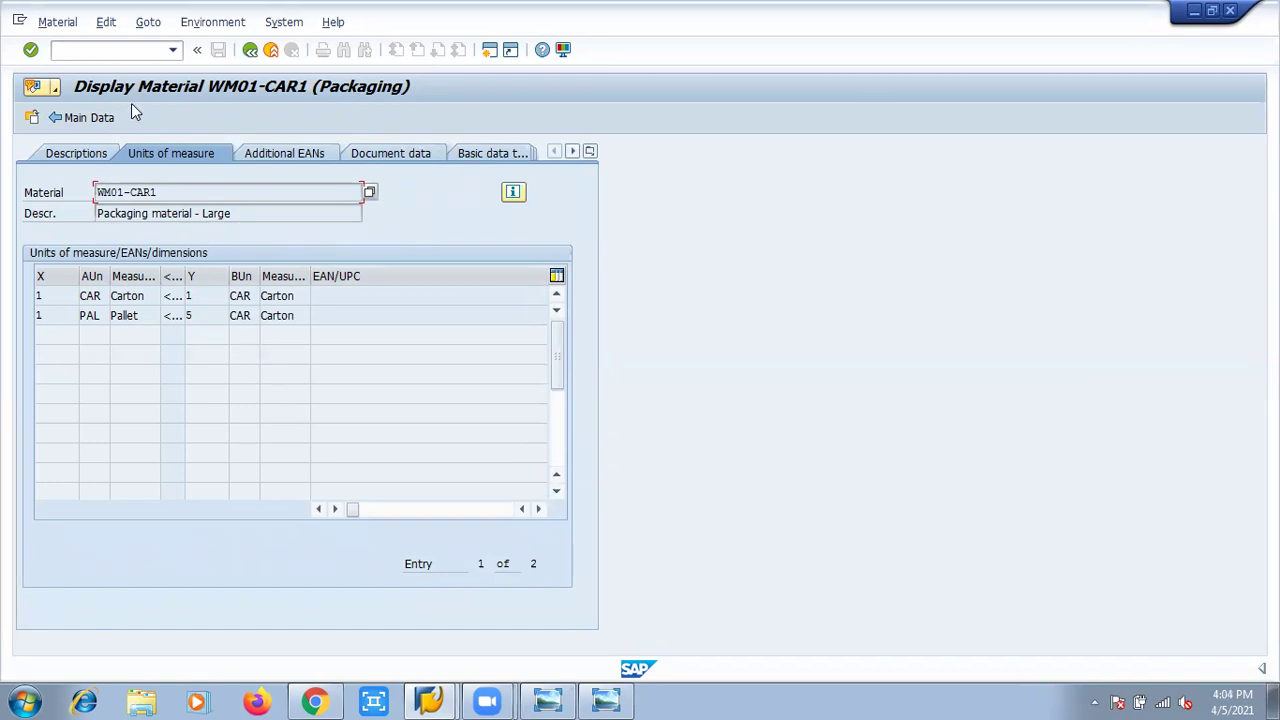
{"action": "left_click", "coordinate": [95, 117]}
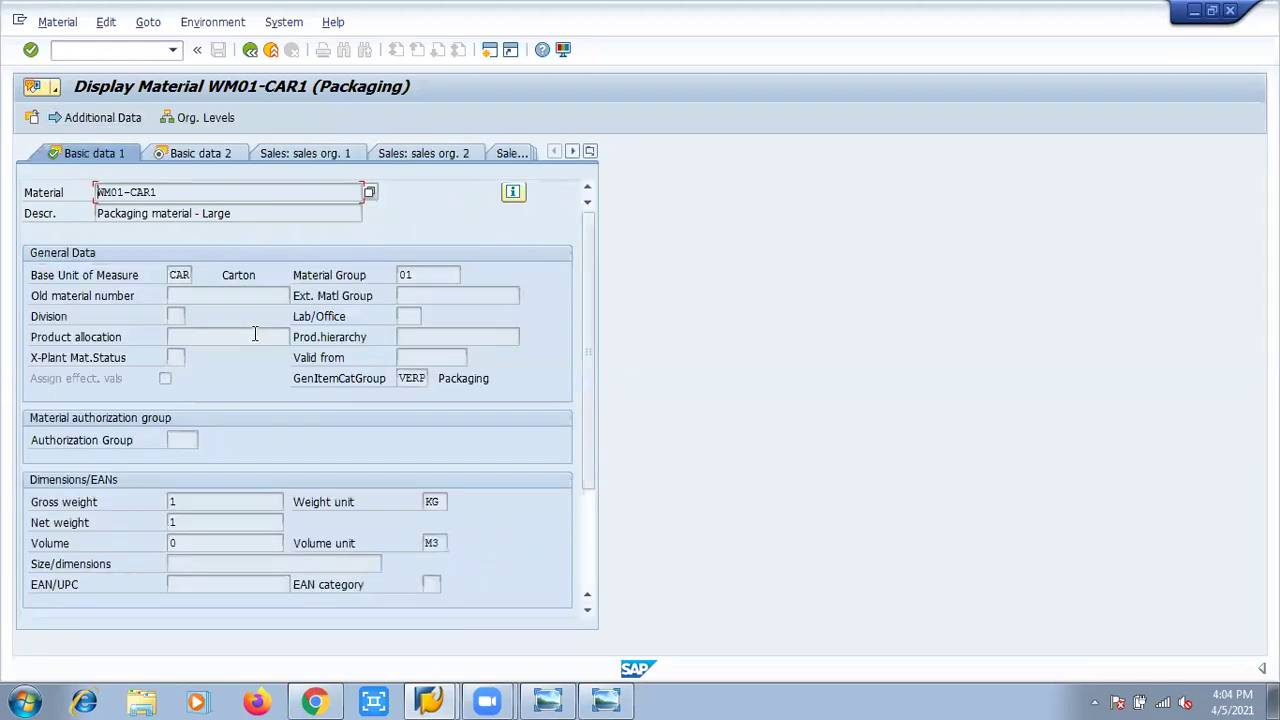
{"action": "left_click", "coordinate": [114, 48]}
{"action": "type", "text": "/n"}
{"action": "key", "text": "Return"}
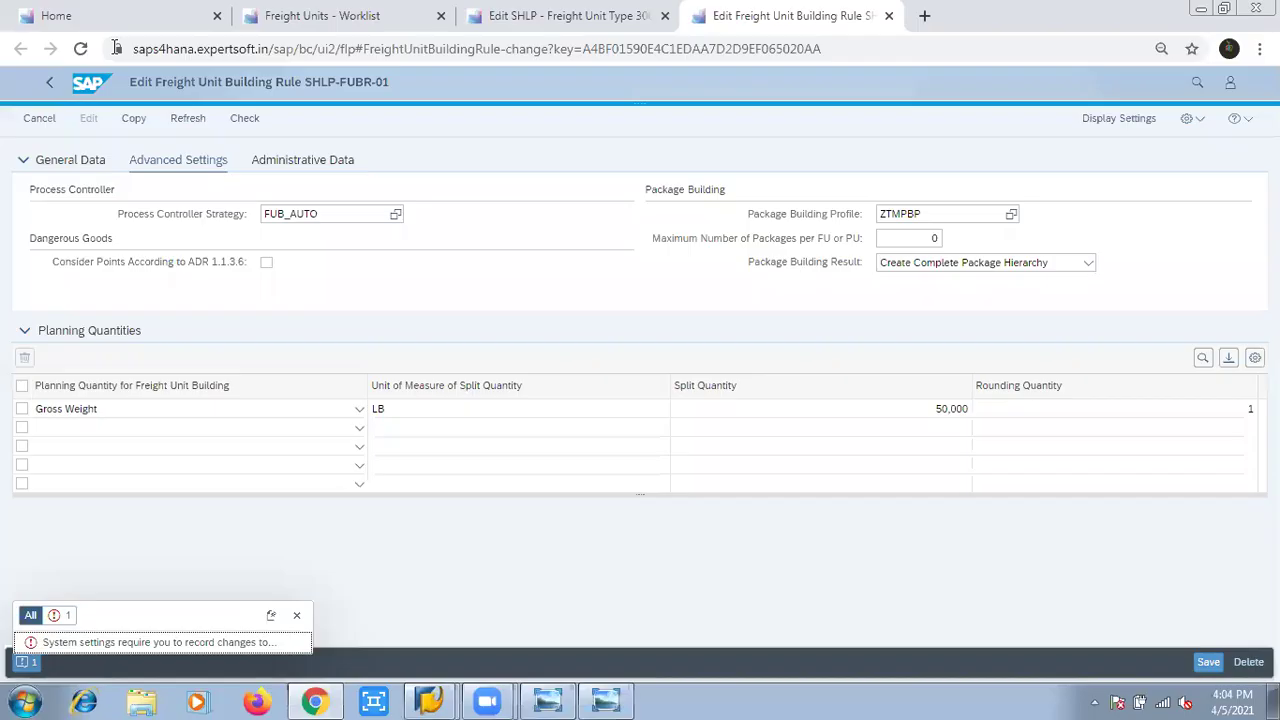
Highlight the package building profile in the advanced settings of freight unit building rule SHLP-FUBR-01.
{"action": "left_click", "coordinate": [928, 213]}
{"action": "key", "text": "shift+Left"}
{"action": "key", "text": "shift+Left"}
{"action": "key", "text": "shift+Left"}
{"action": "key", "text": "shift+Left"}
{"action": "key", "text": "shift+Left"}
{"action": "key", "text": "shift+Left"}
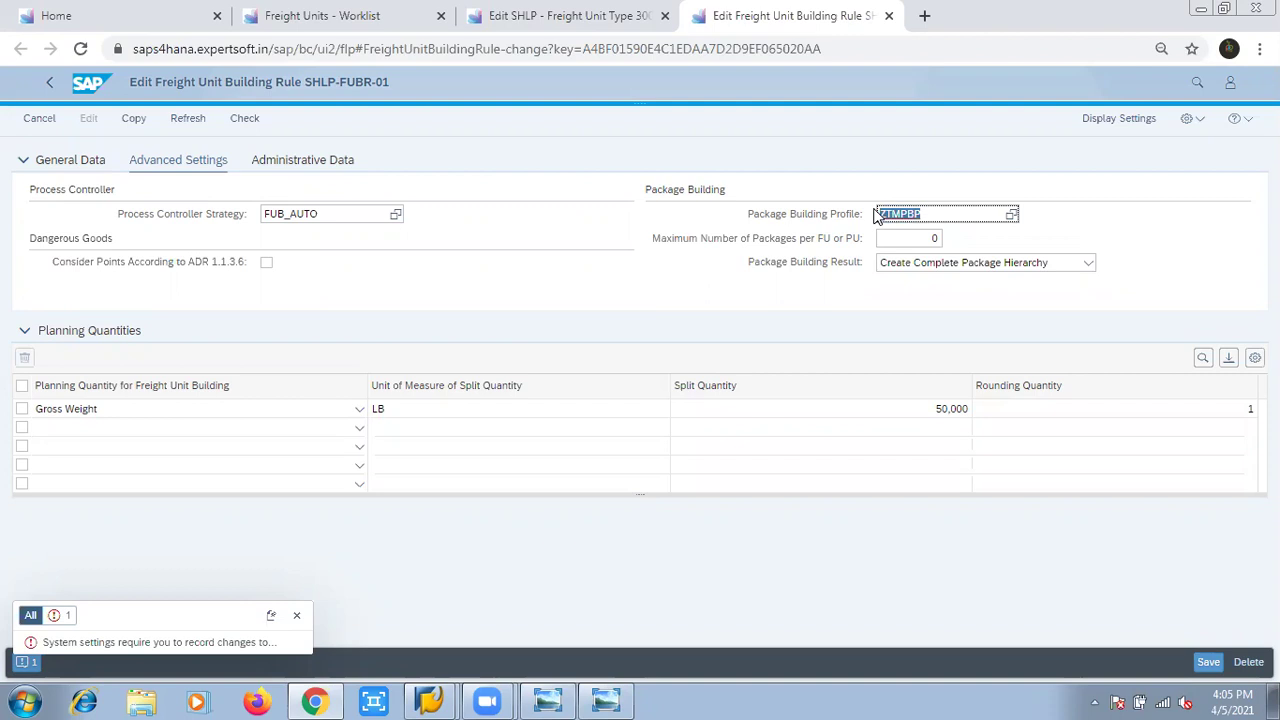
{"action": "left_click", "coordinate": [929, 207]}
Switch to the SAP Easy Access session and open the SAP customizing implementation guide with transaction SPRO.
{"action": "mouse_move", "coordinate": [425, 700]}
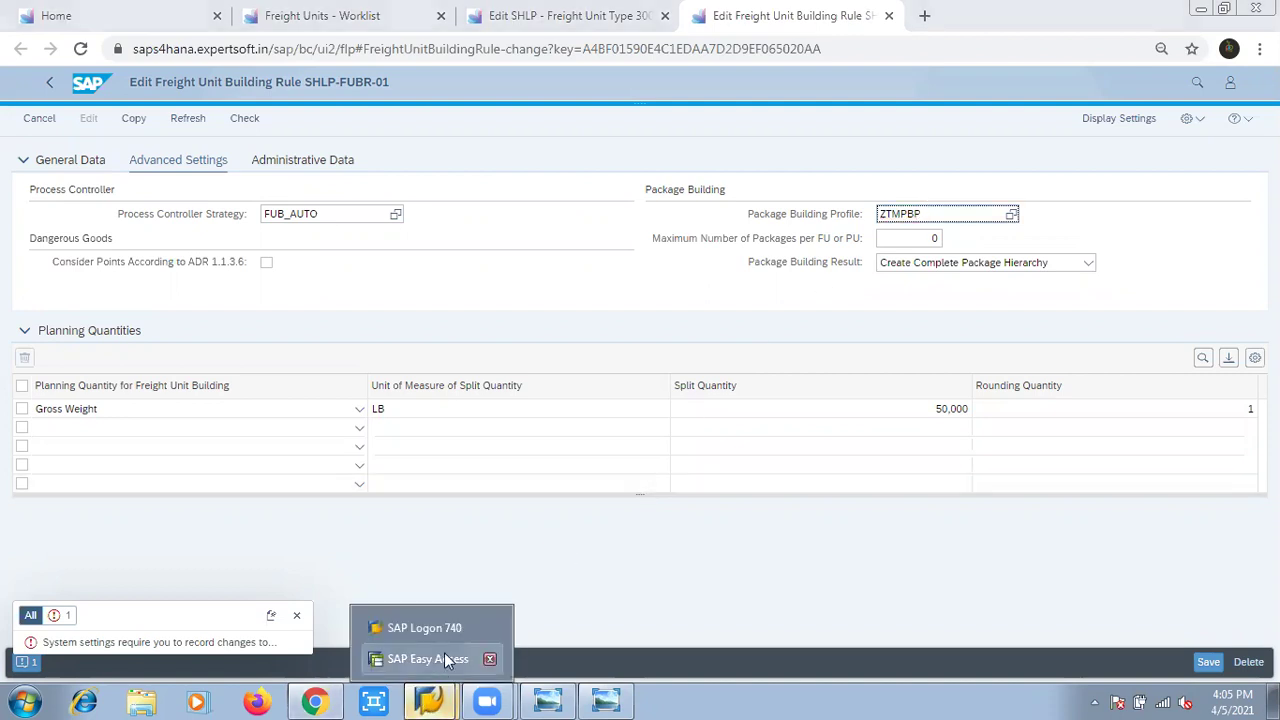
{"action": "left_click", "coordinate": [440, 657]}
{"action": "type", "text": "spro"}
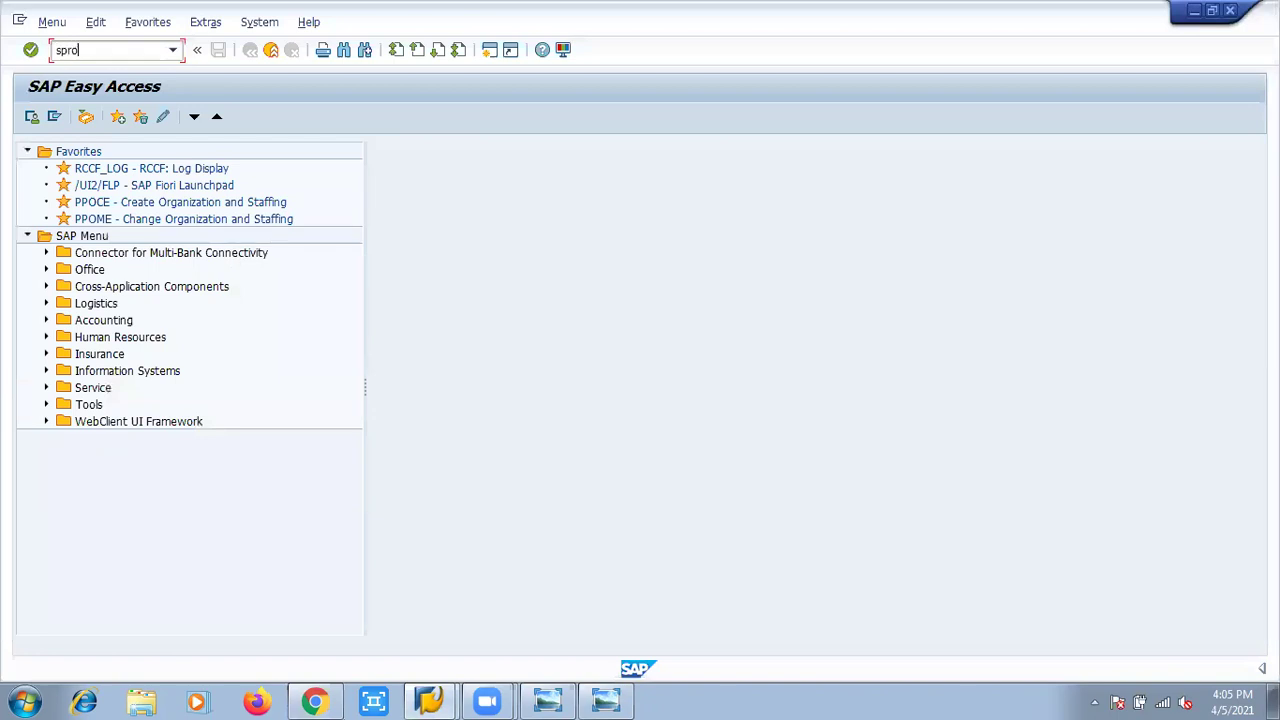
{"action": "key", "text": "Return"}
{"action": "left_click", "coordinate": [101, 120]}
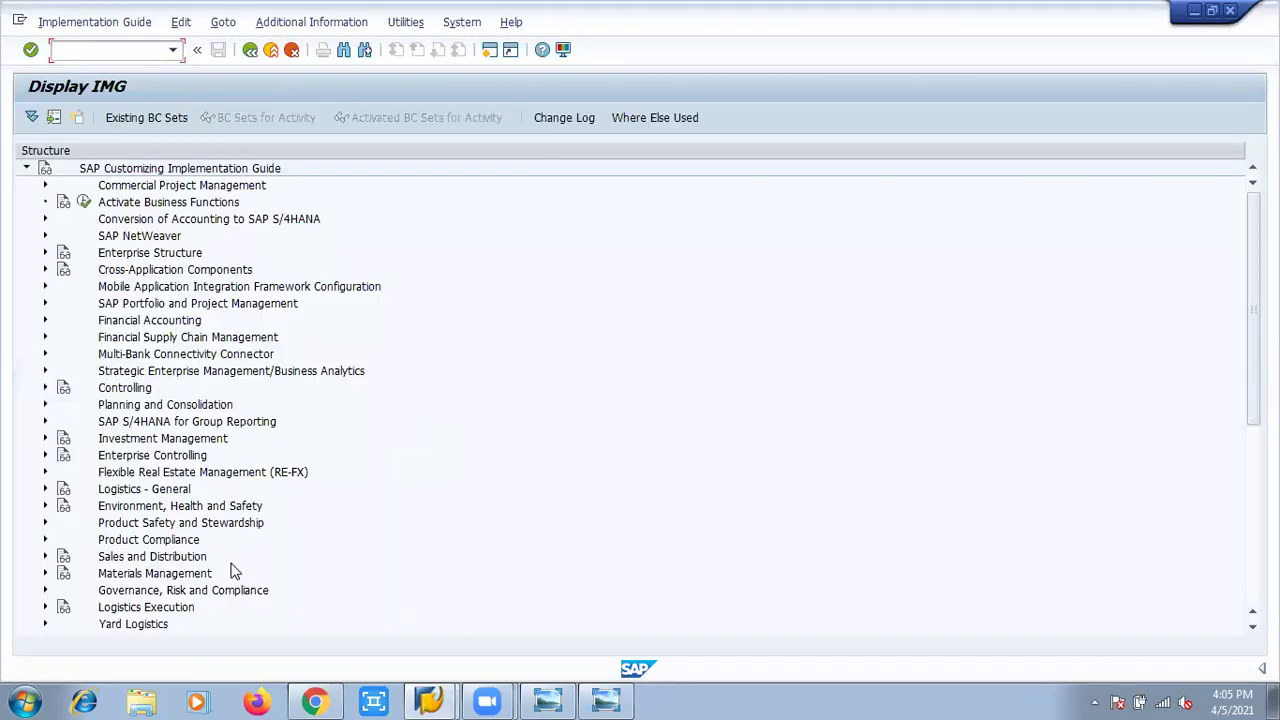
Open the Define Package Building Profile activity for package building within Transportation Management planning.
{"action": "scroll", "coordinate": [640, 395], "scroll_direction": "down", "scroll_amount": 2}
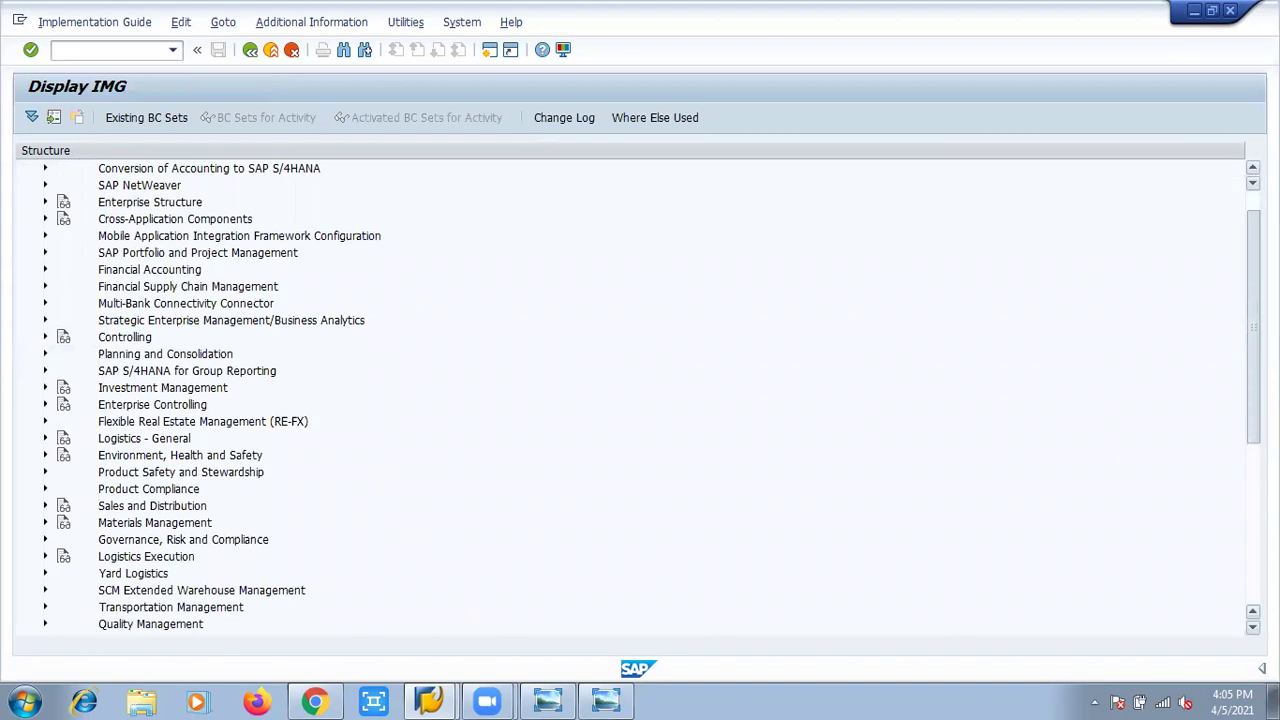
{"action": "left_click", "coordinate": [44, 556]}
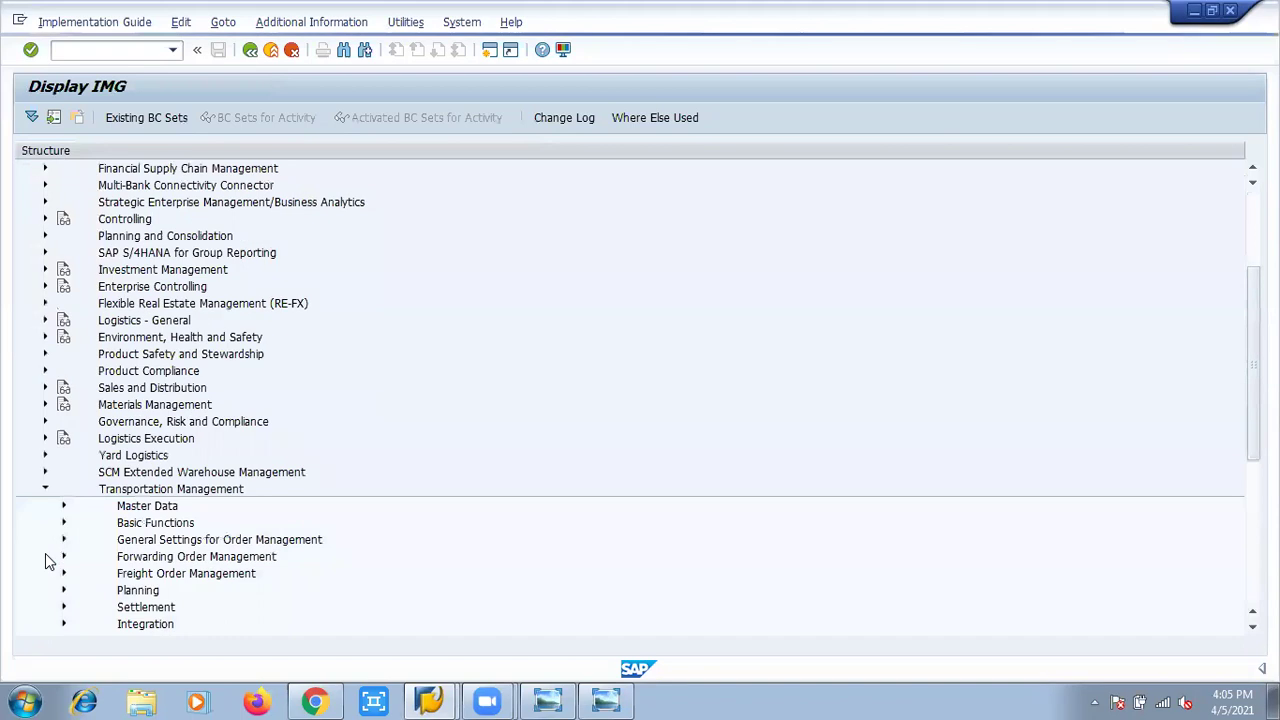
{"action": "left_click", "coordinate": [63, 590]}
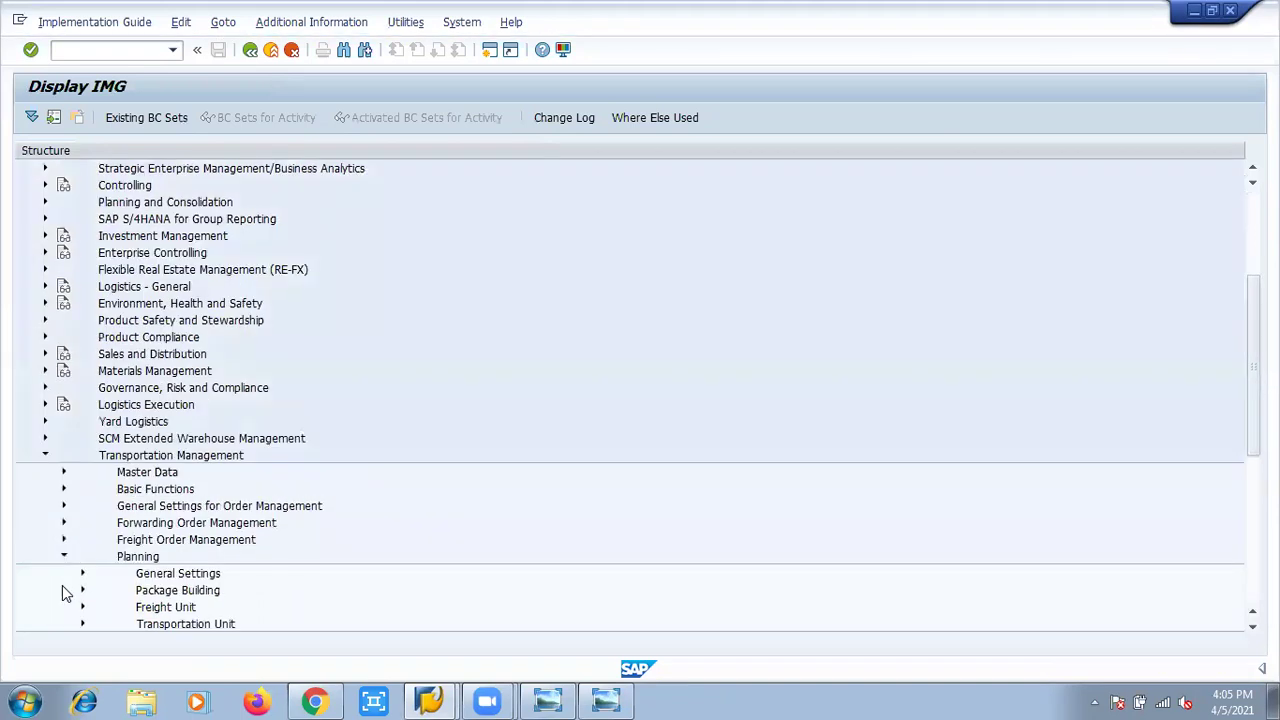
{"action": "left_click", "coordinate": [83, 591]}
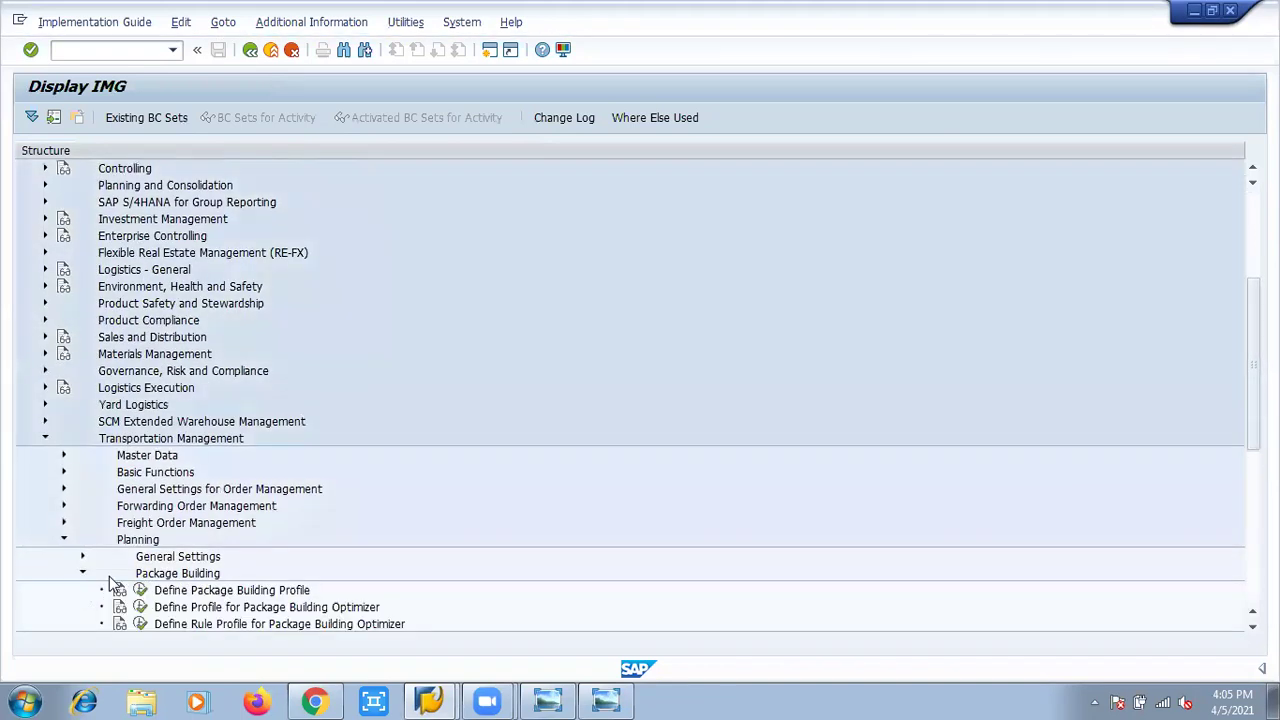
{"action": "left_click", "coordinate": [140, 590]}
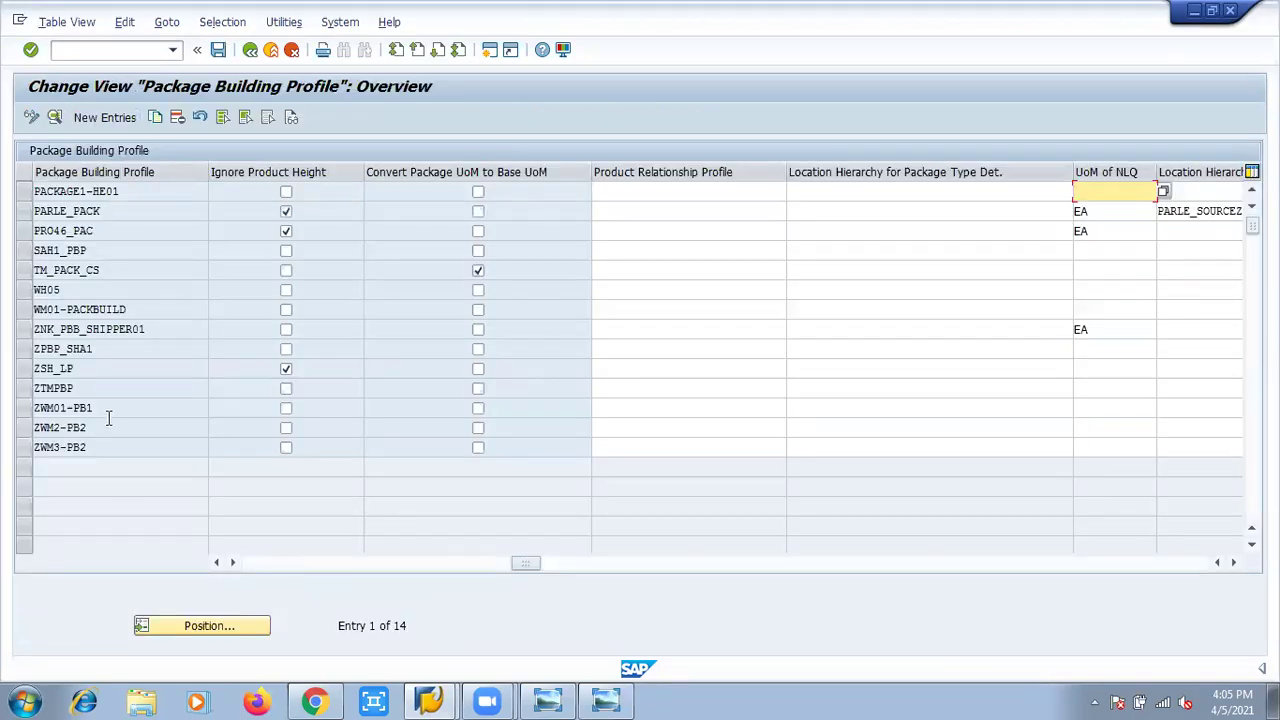
Open the details of package building profile ZTMPBP and examine its general data and mixed package building settings.
{"action": "left_click_drag", "start_coordinate": [86, 390], "coordinate": [29, 386]}
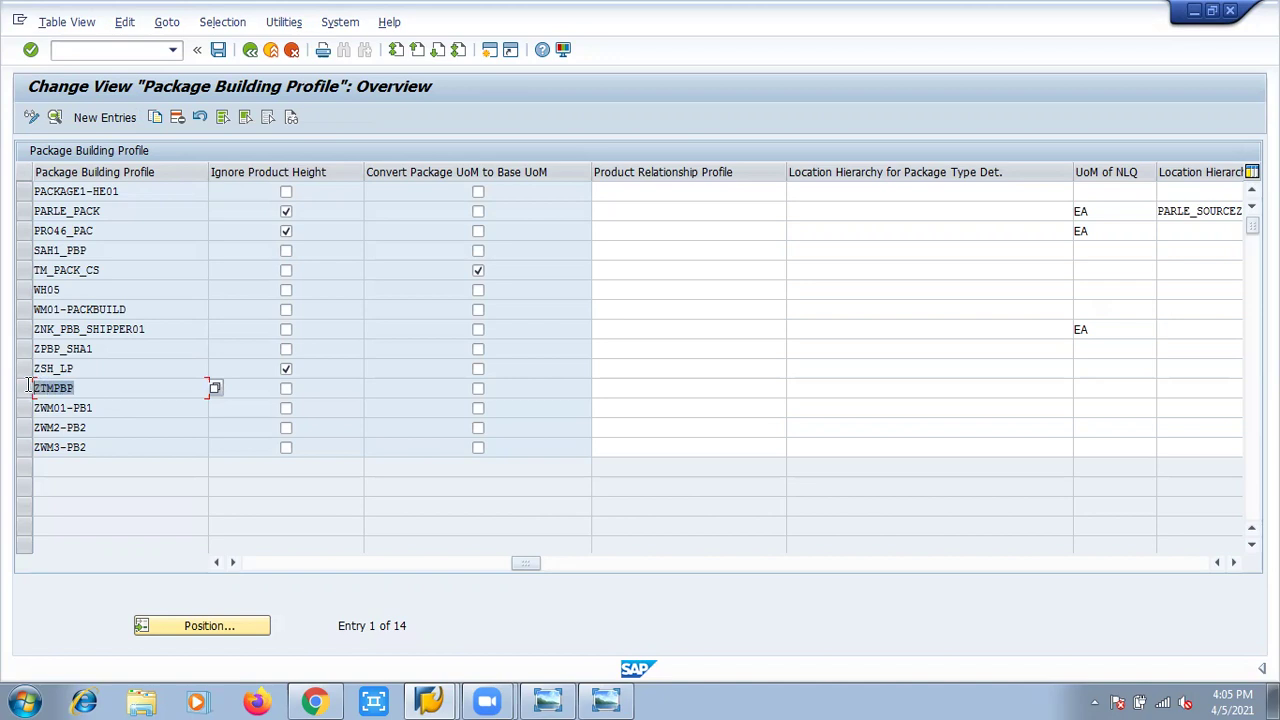
{"action": "double_click", "coordinate": [104, 386]}
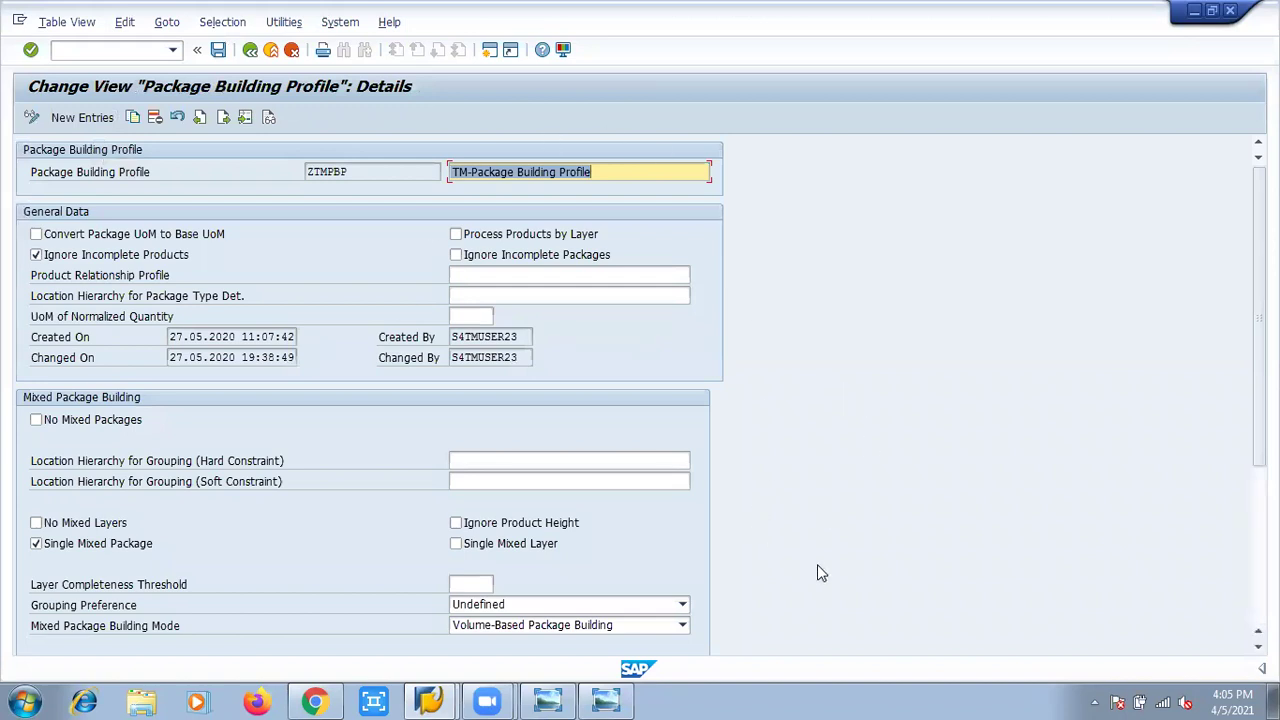
{"action": "scroll", "coordinate": [640, 394], "scroll_direction": "down", "scroll_amount": 3}
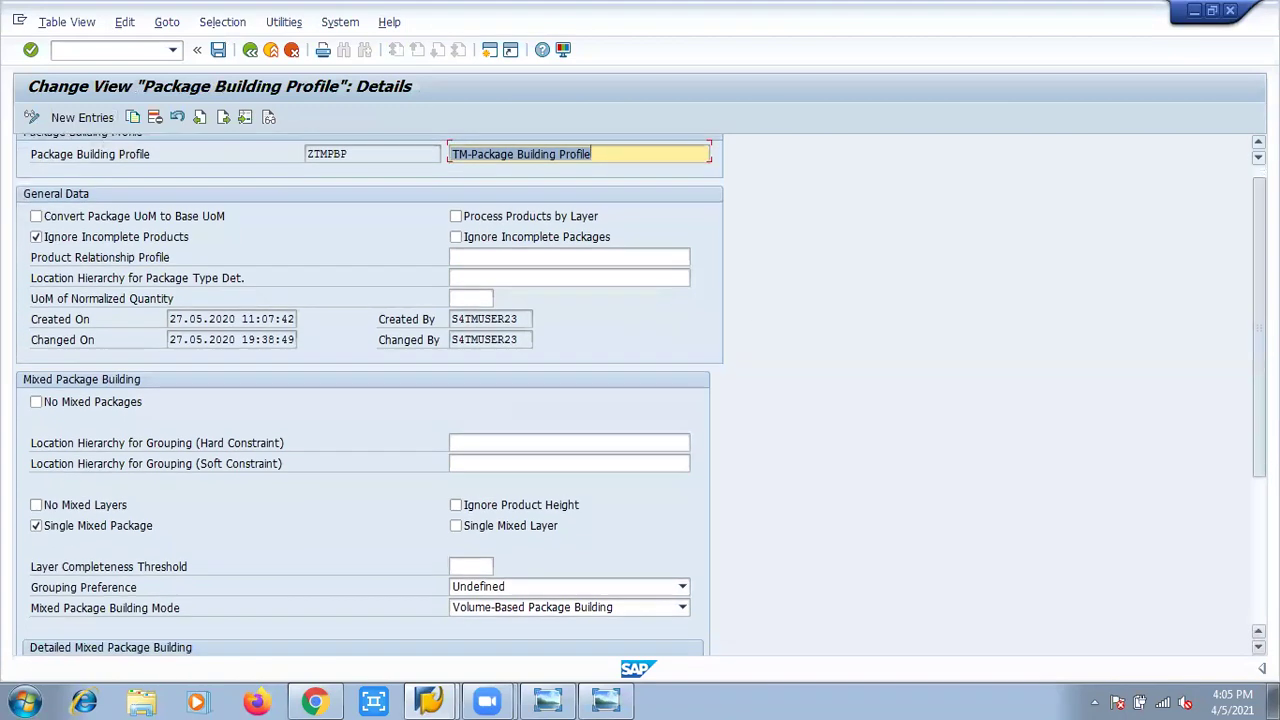
{"action": "scroll", "coordinate": [640, 394], "scroll_direction": "down", "scroll_amount": 3}
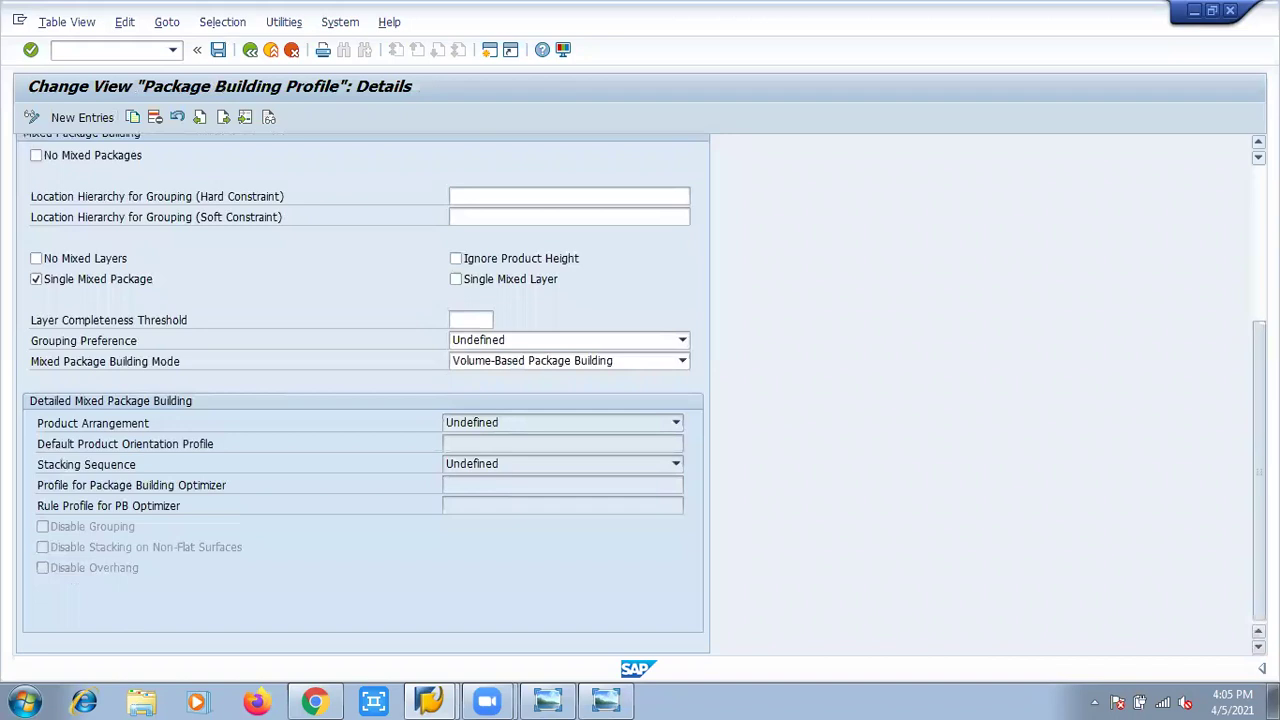
{"action": "scroll", "coordinate": [640, 394], "scroll_direction": "up", "scroll_amount": 5}
{"action": "scroll", "coordinate": [669, 360], "scroll_direction": "down", "scroll_amount": 3}
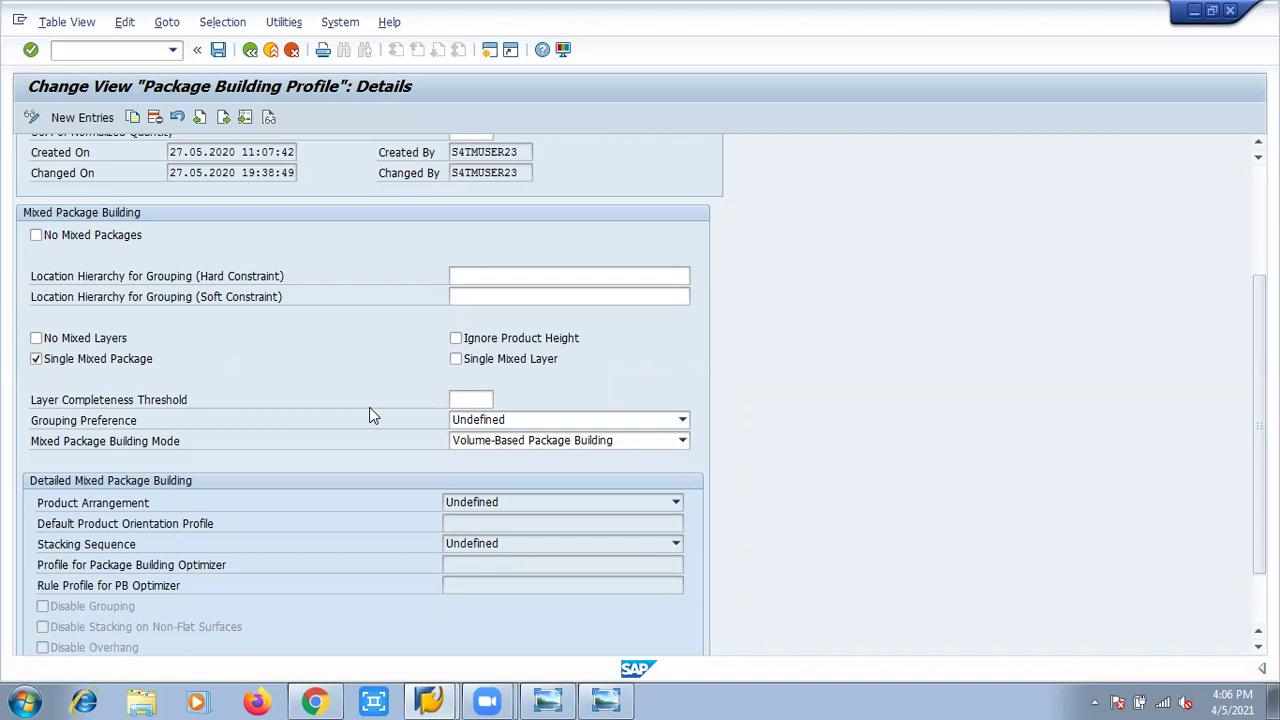
Examine the available options for grouping preference, mixed package building mode, product arrangement and stacking sequence in profile ZTMPBP.
{"action": "left_click", "coordinate": [683, 421]}
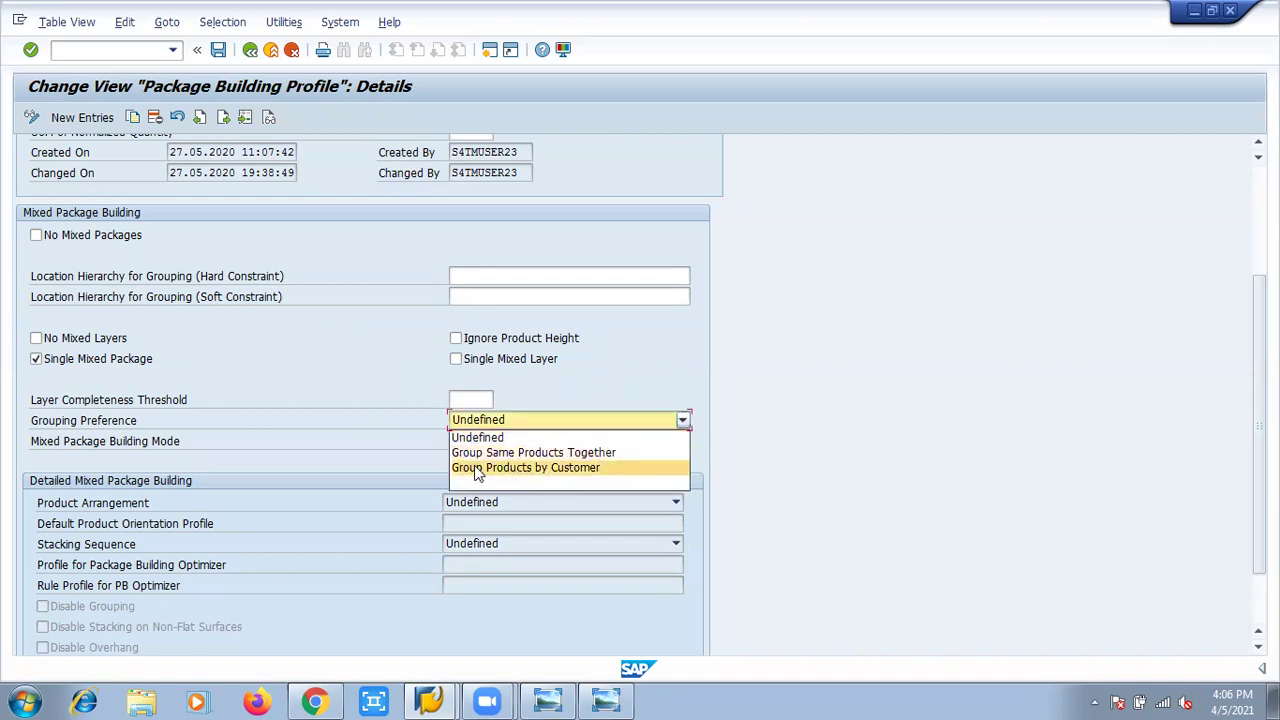
{"action": "left_click", "coordinate": [730, 357]}
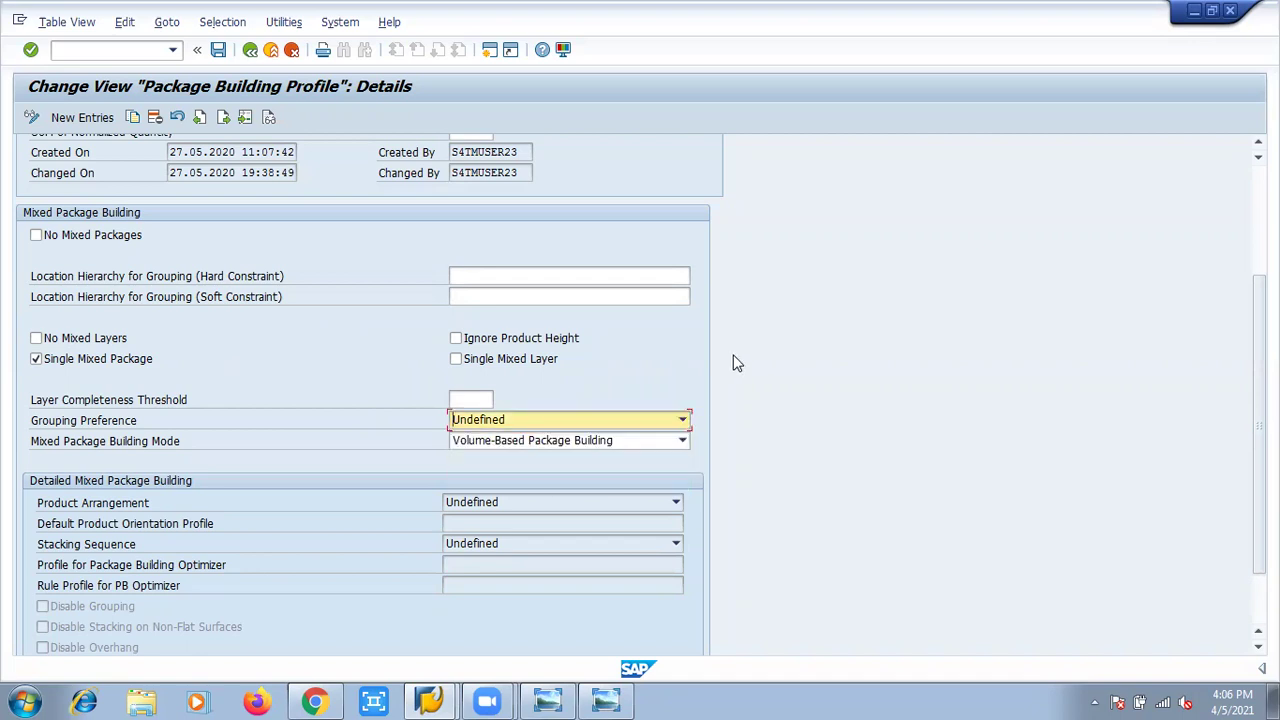
{"action": "left_click", "coordinate": [684, 441]}
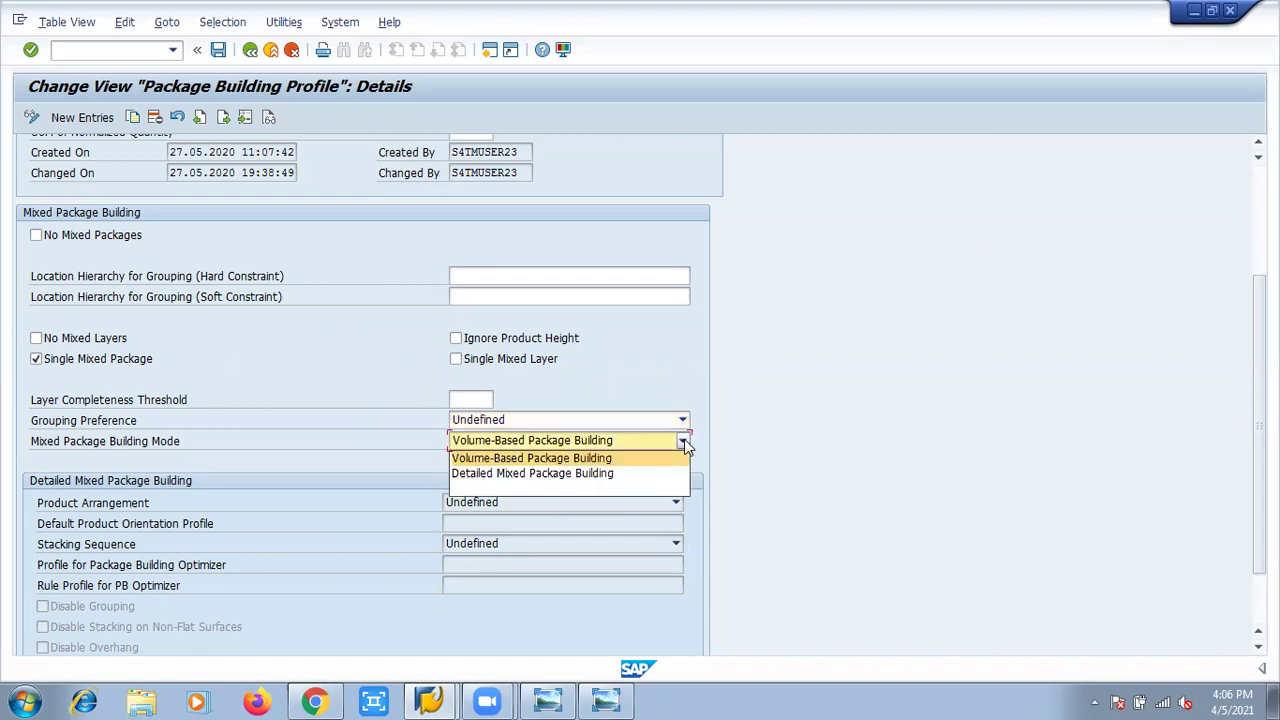
{"action": "left_click", "coordinate": [684, 440]}
{"action": "left_click", "coordinate": [676, 502]}
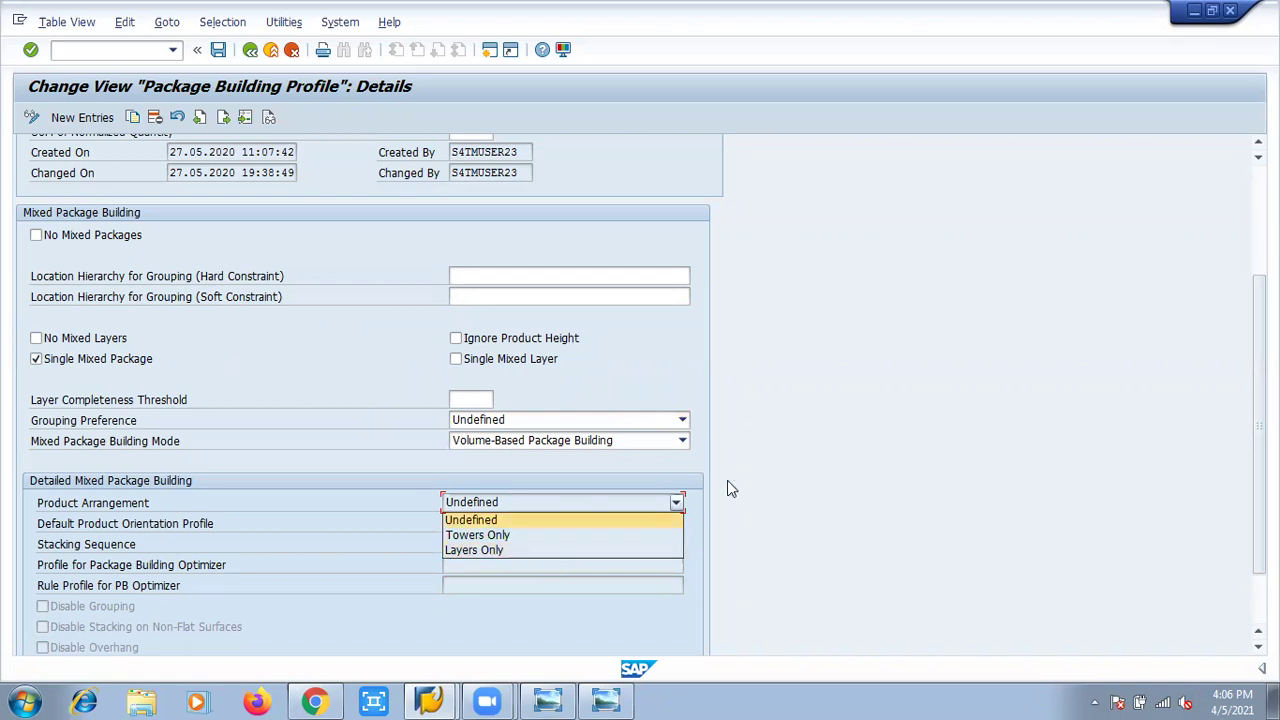
{"action": "left_click", "coordinate": [805, 517]}
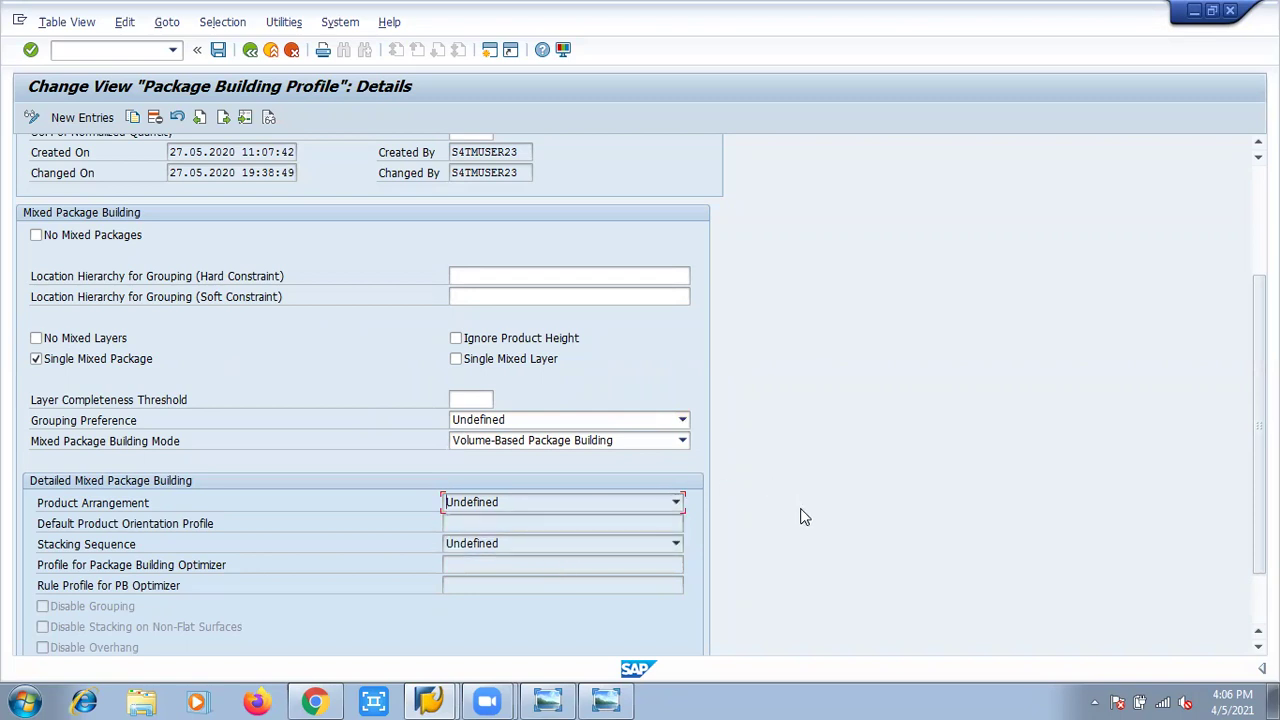
{"action": "left_click", "coordinate": [676, 543]}
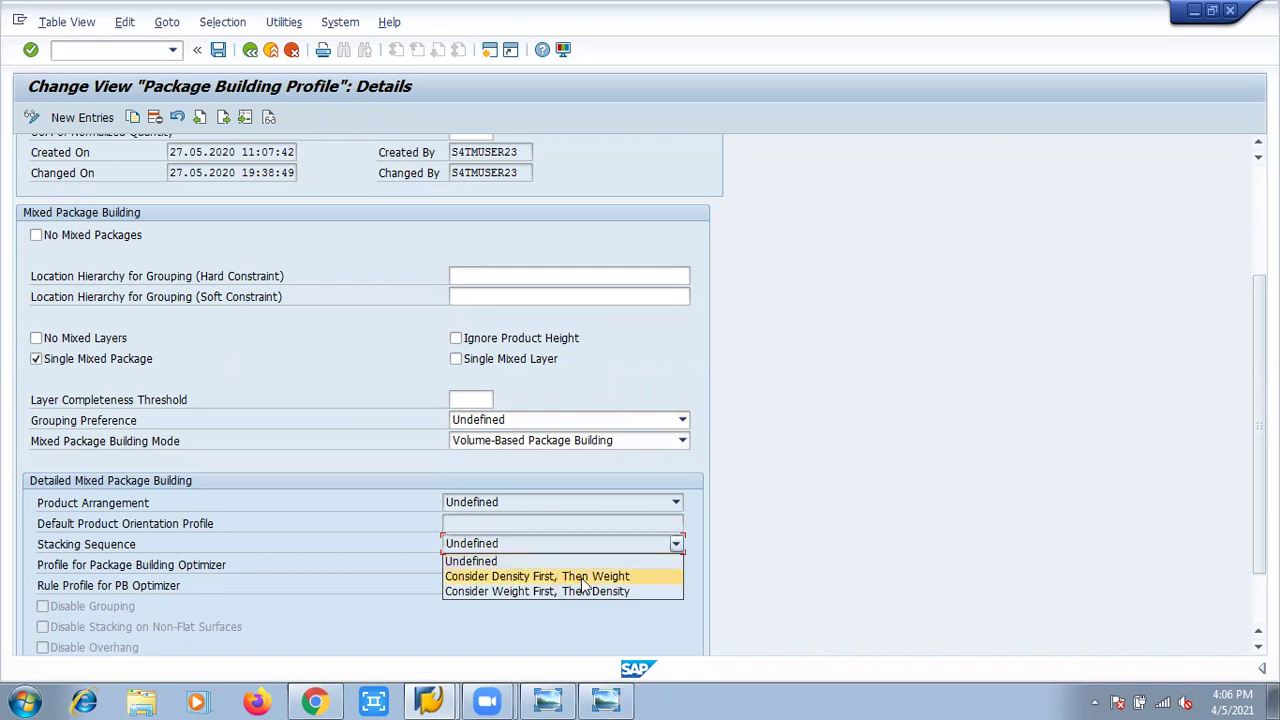
{"action": "left_click", "coordinate": [849, 570]}
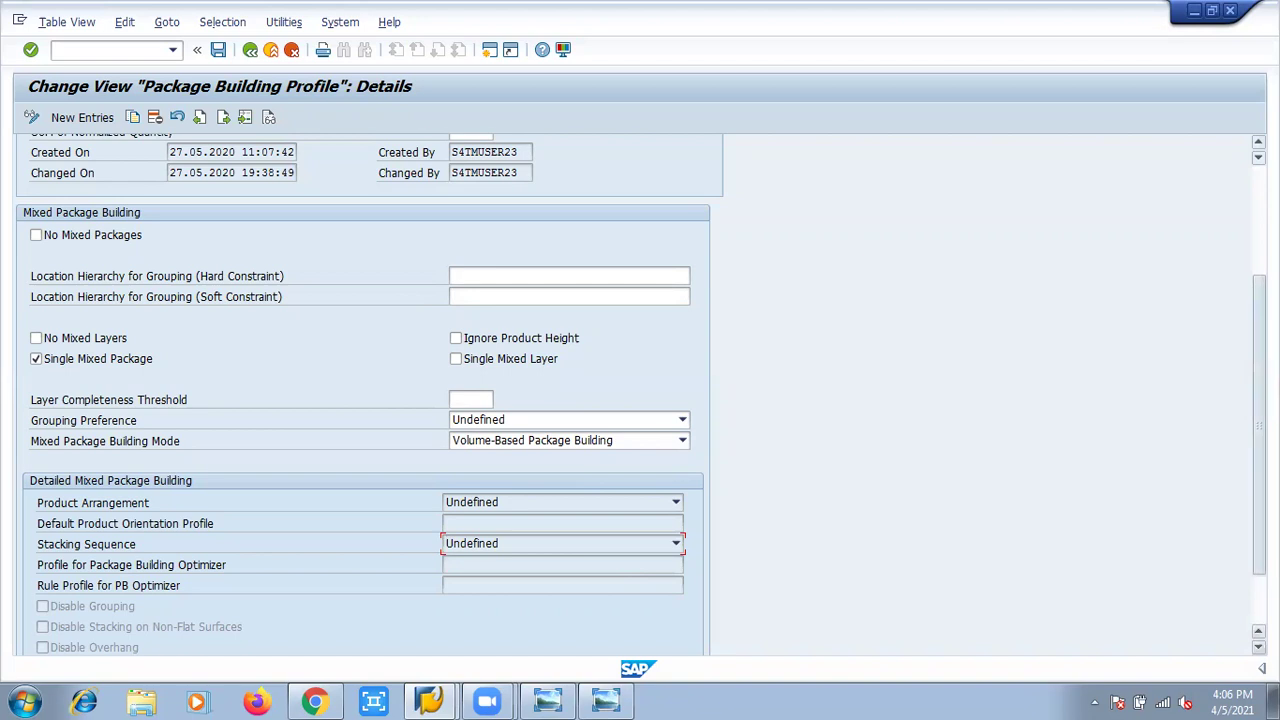
{"action": "scroll", "coordinate": [1260, 390], "scroll_direction": "down", "scroll_amount": 1}
{"action": "scroll", "coordinate": [864, 171], "scroll_direction": "up", "scroll_amount": 4}
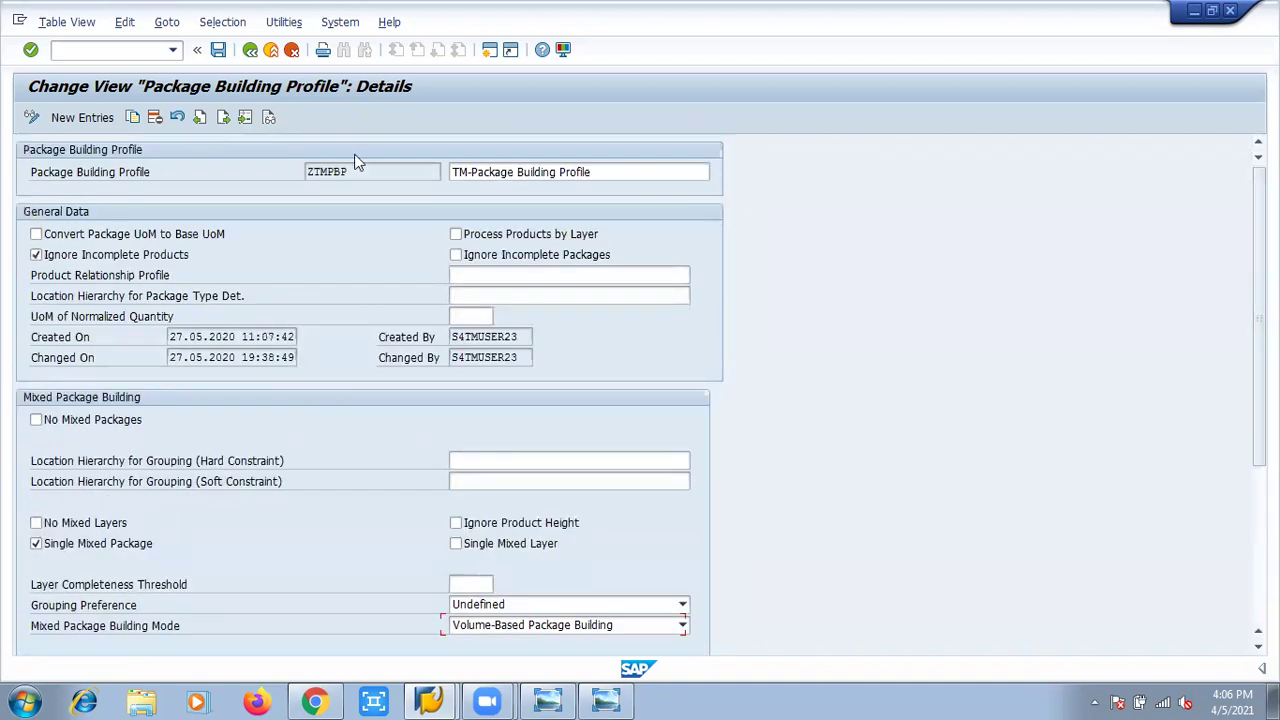